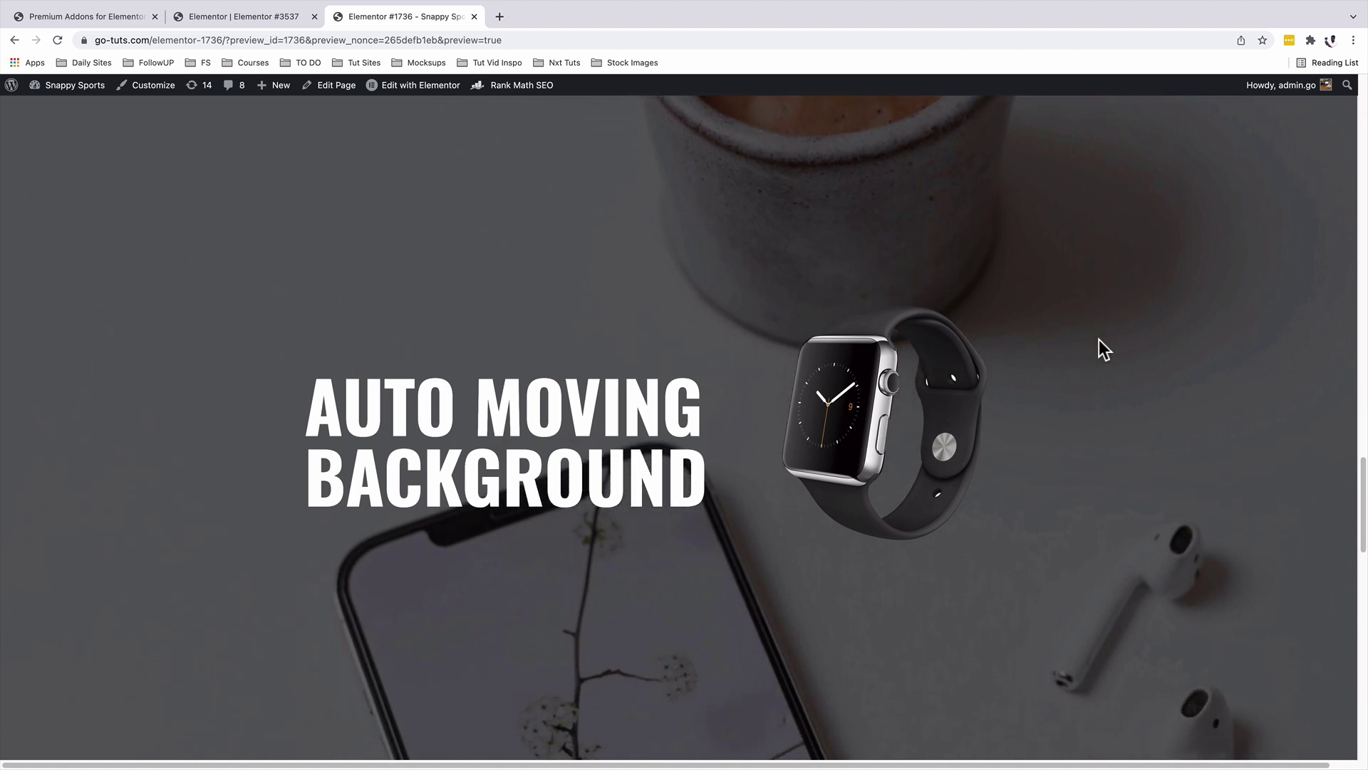
Step: Switch from the finished preview to the empty Elementor #3537 editor tab
{"action": "left_click", "coordinate": [230, 21]}
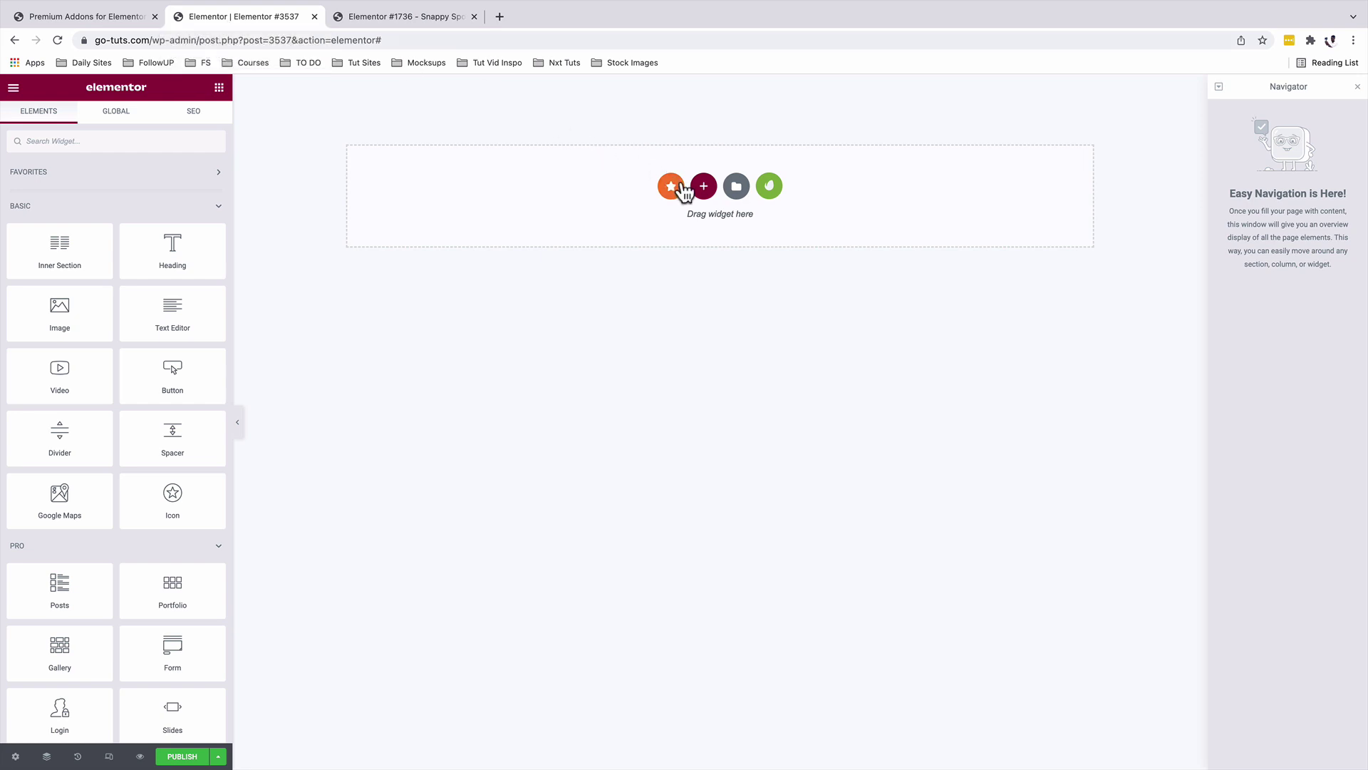
Step: Add a two-column section with Height set to Min Height in VH units
{"action": "left_click", "coordinate": [703, 186]}
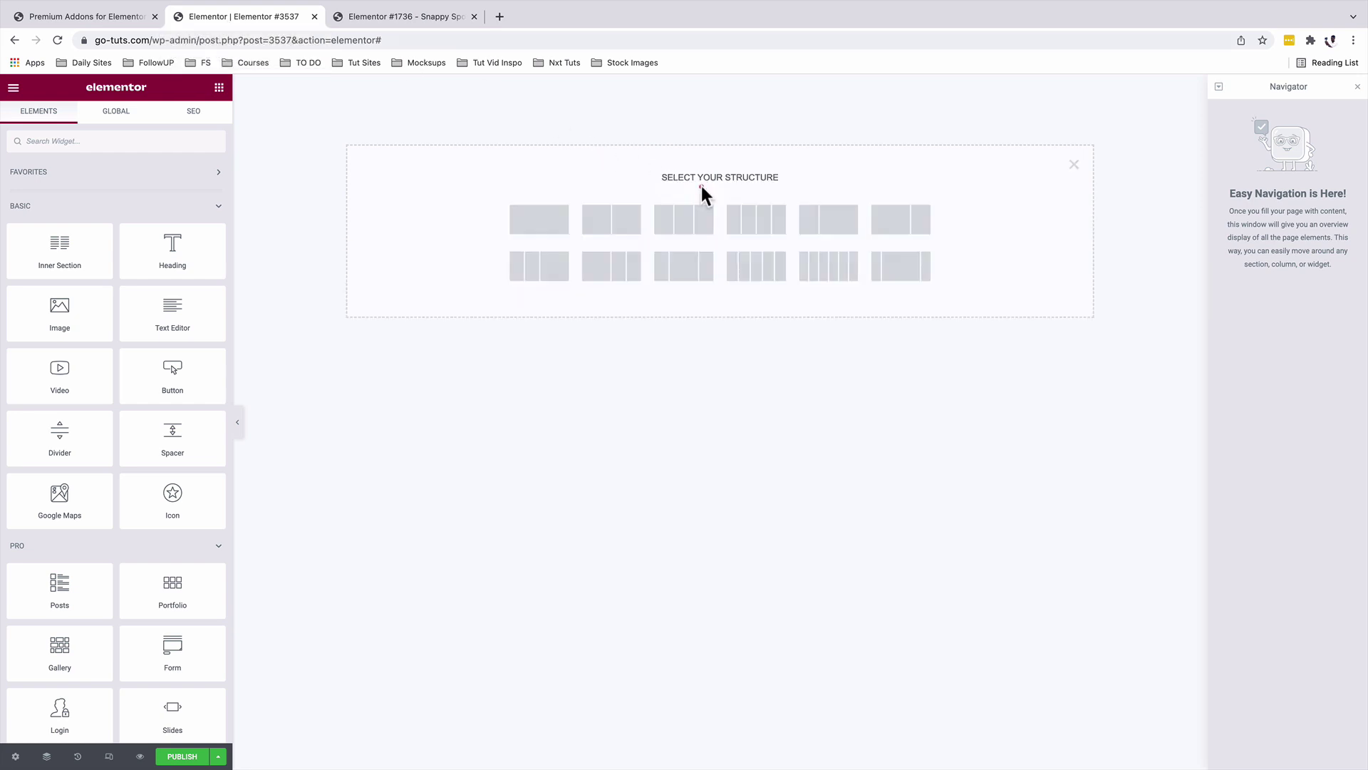
{"action": "left_click", "coordinate": [625, 222]}
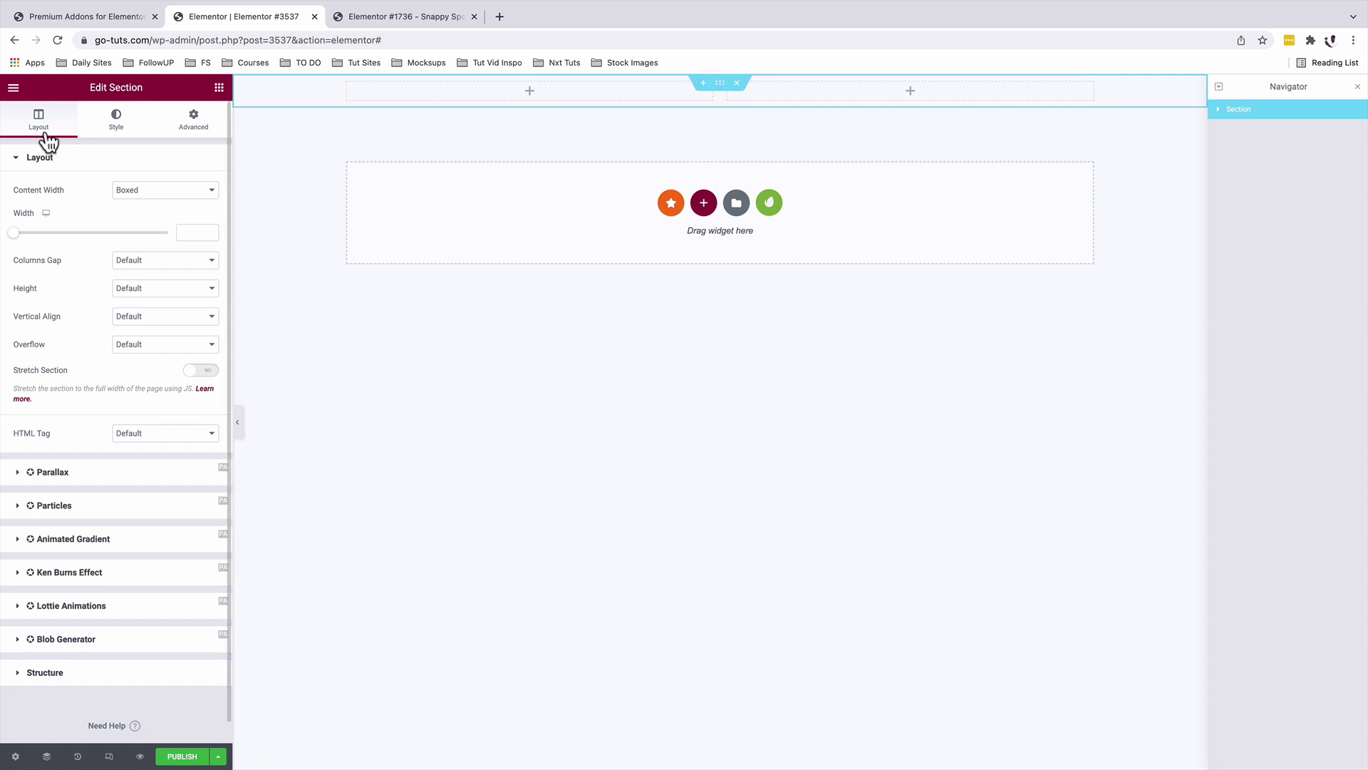
{"action": "left_click", "coordinate": [139, 289]}
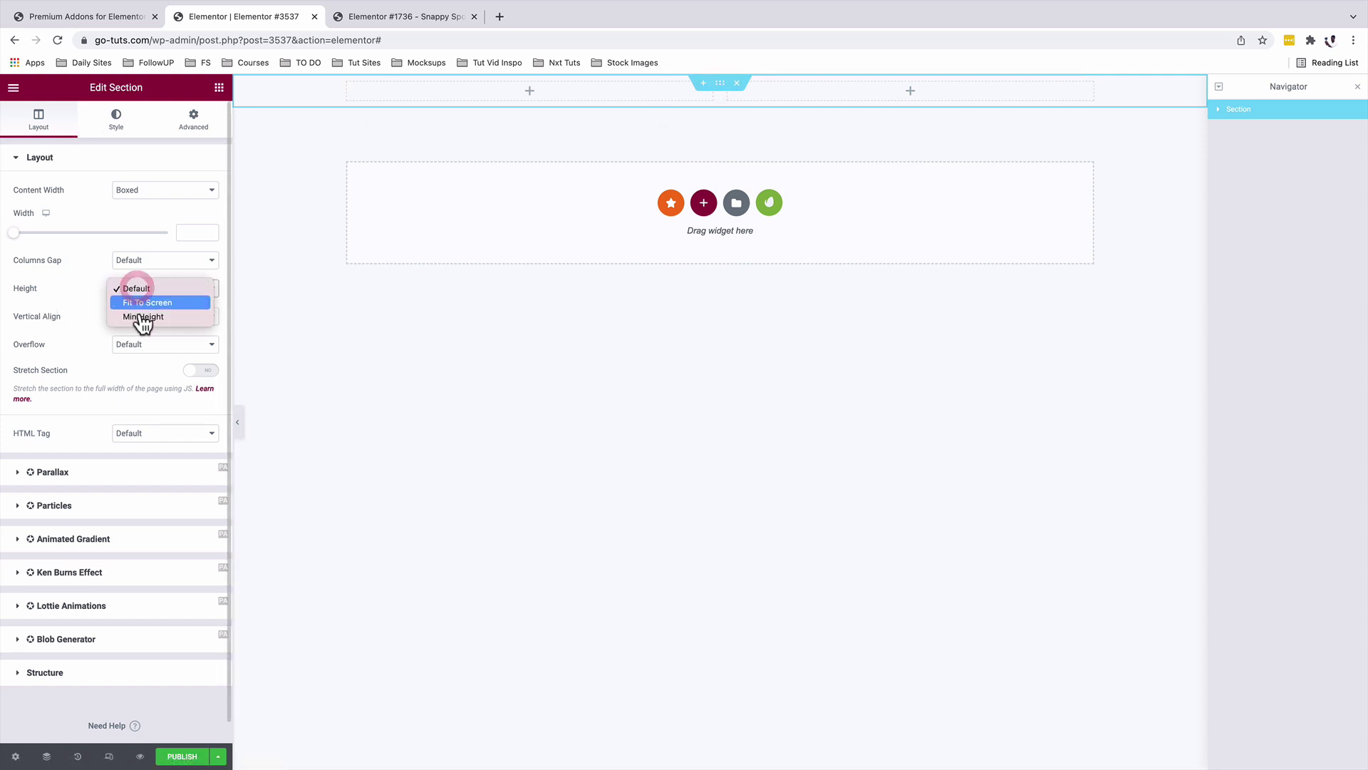
{"action": "left_click", "coordinate": [140, 320]}
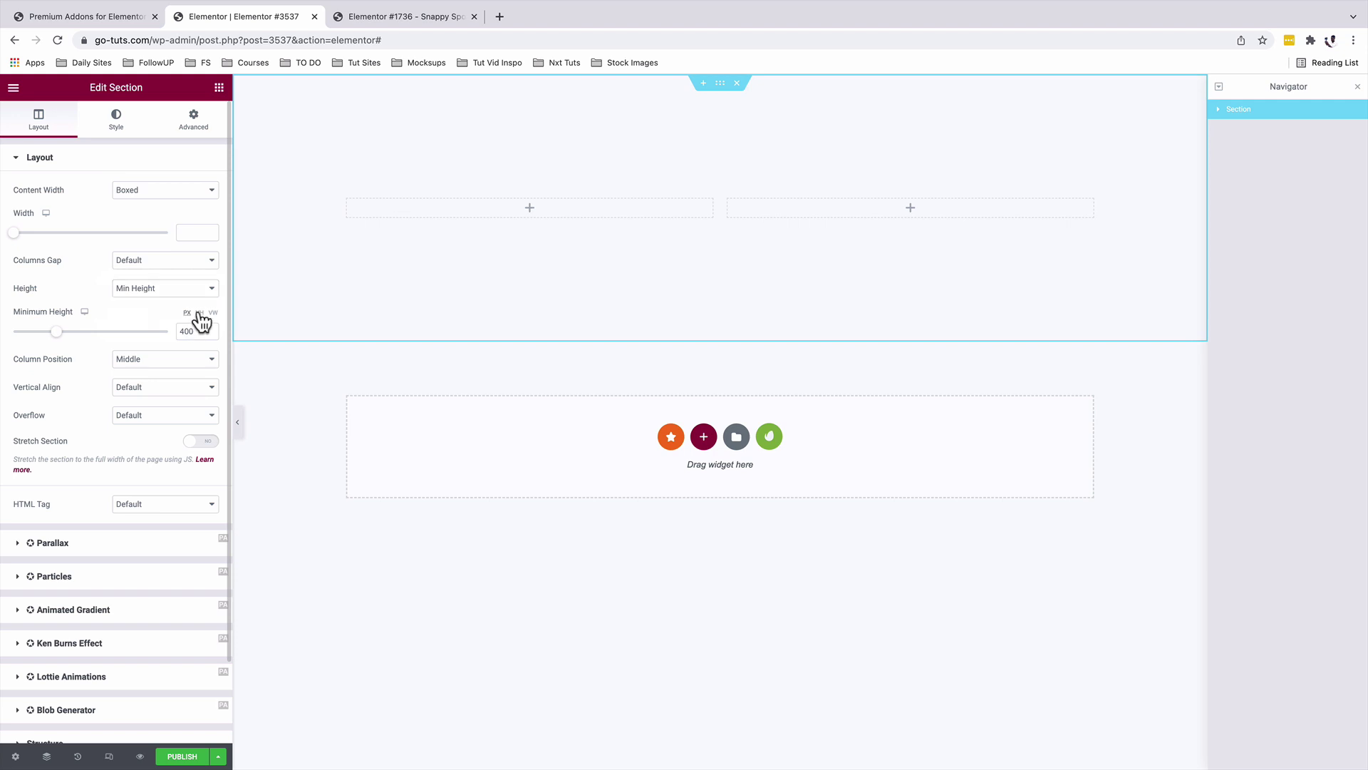
{"action": "left_click", "coordinate": [200, 312]}
{"action": "left_click", "coordinate": [188, 331]}
Step: Enter 100 for the minimum height and add a left-column heading reading 'Auto Moving Background'
{"action": "type", "text": "100"}
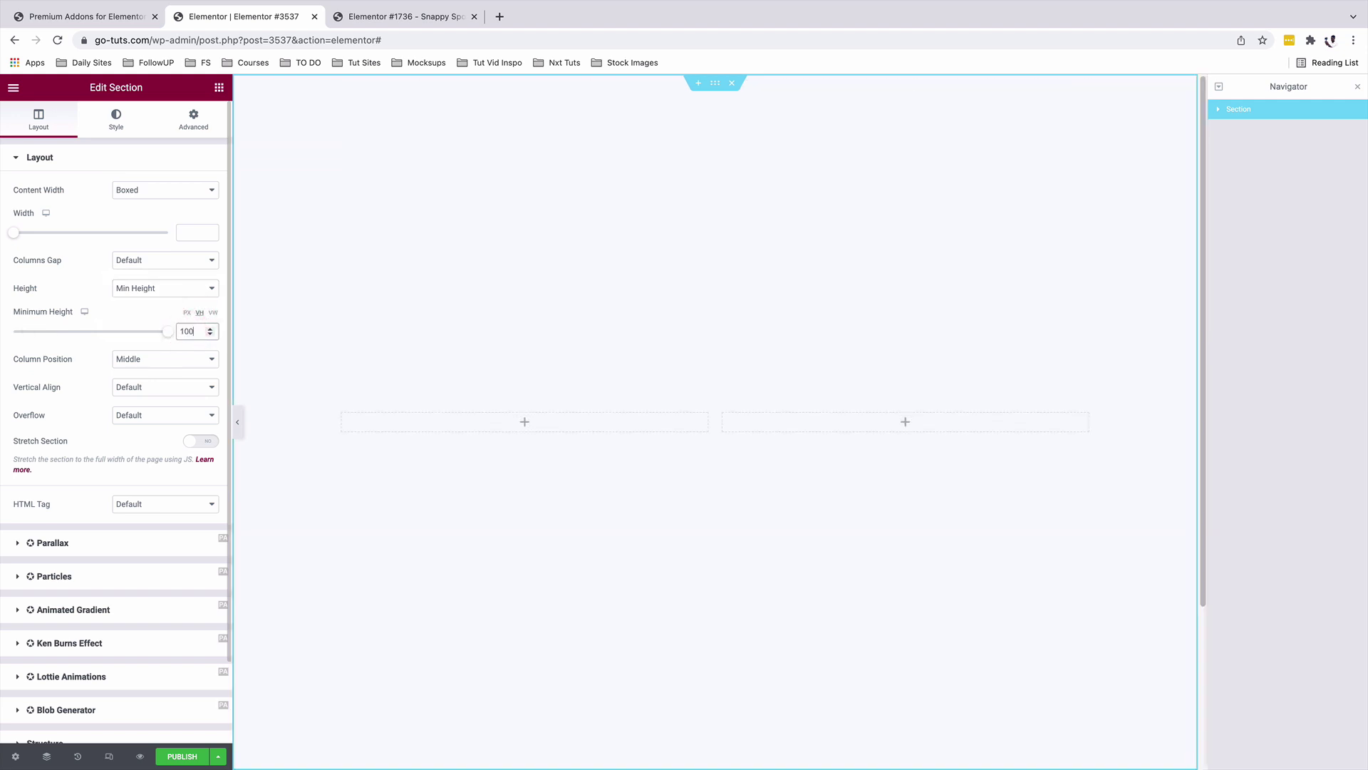
{"action": "left_click", "coordinate": [218, 87]}
{"action": "left_click_drag", "start_coordinate": [172, 250], "coordinate": [545, 418]}
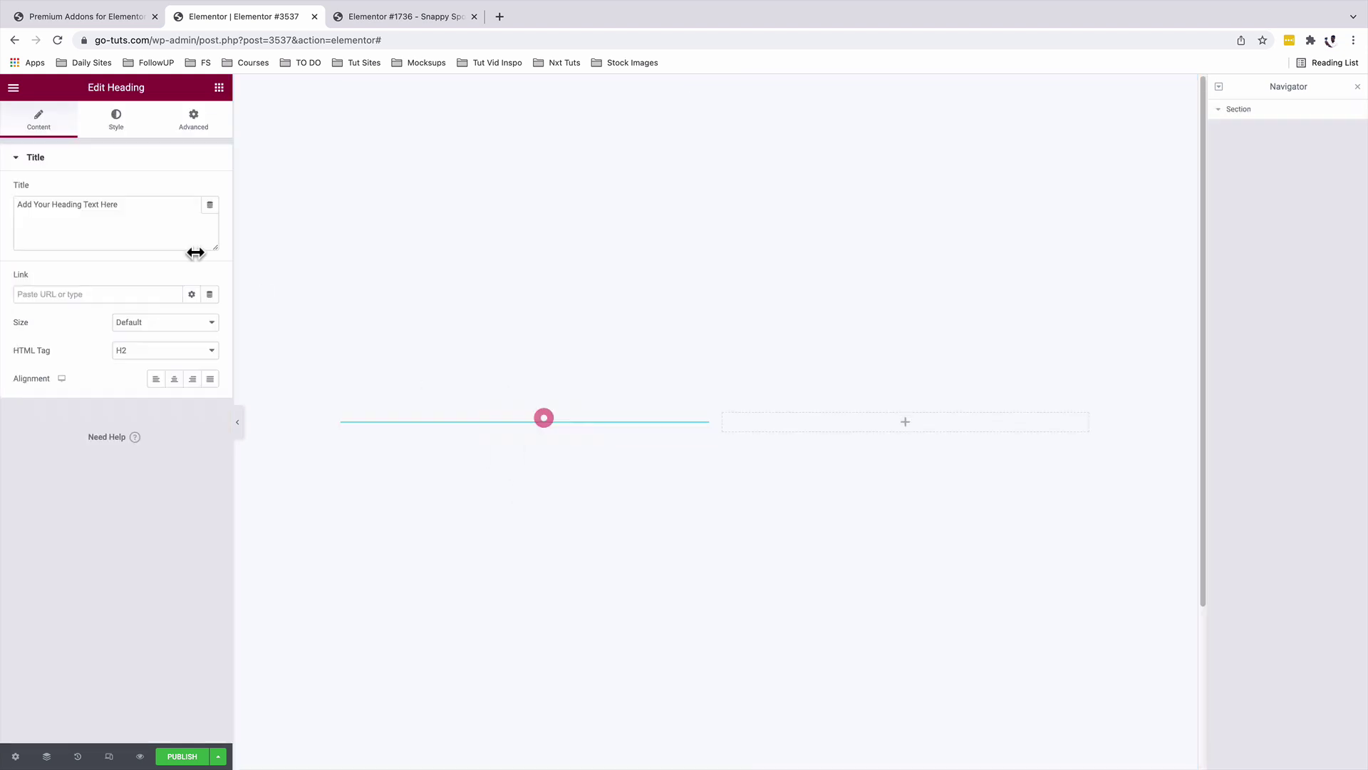
{"action": "triple_click", "coordinate": [90, 204]}
{"action": "type", "text": "Auto Moving background"}
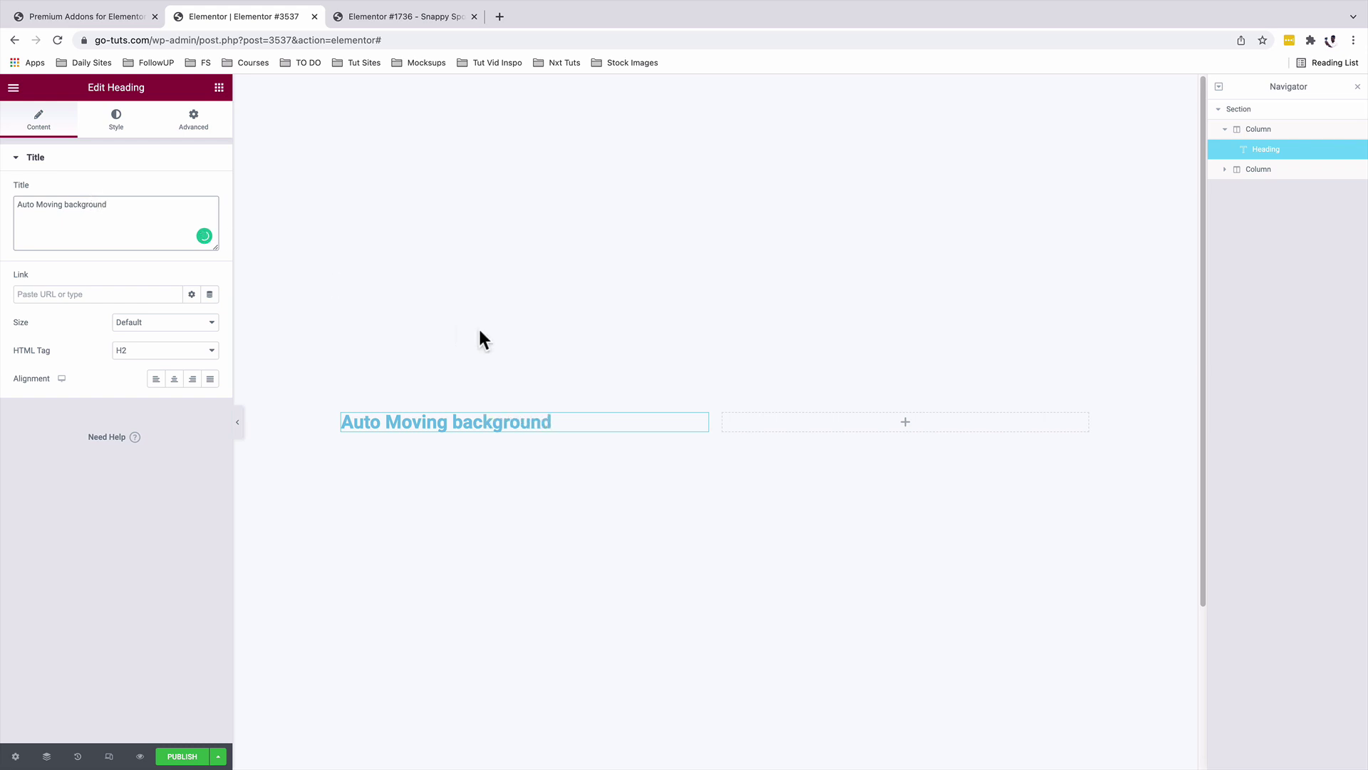
Step: Set the heading text colour to white
{"action": "left_click", "coordinate": [116, 118]}
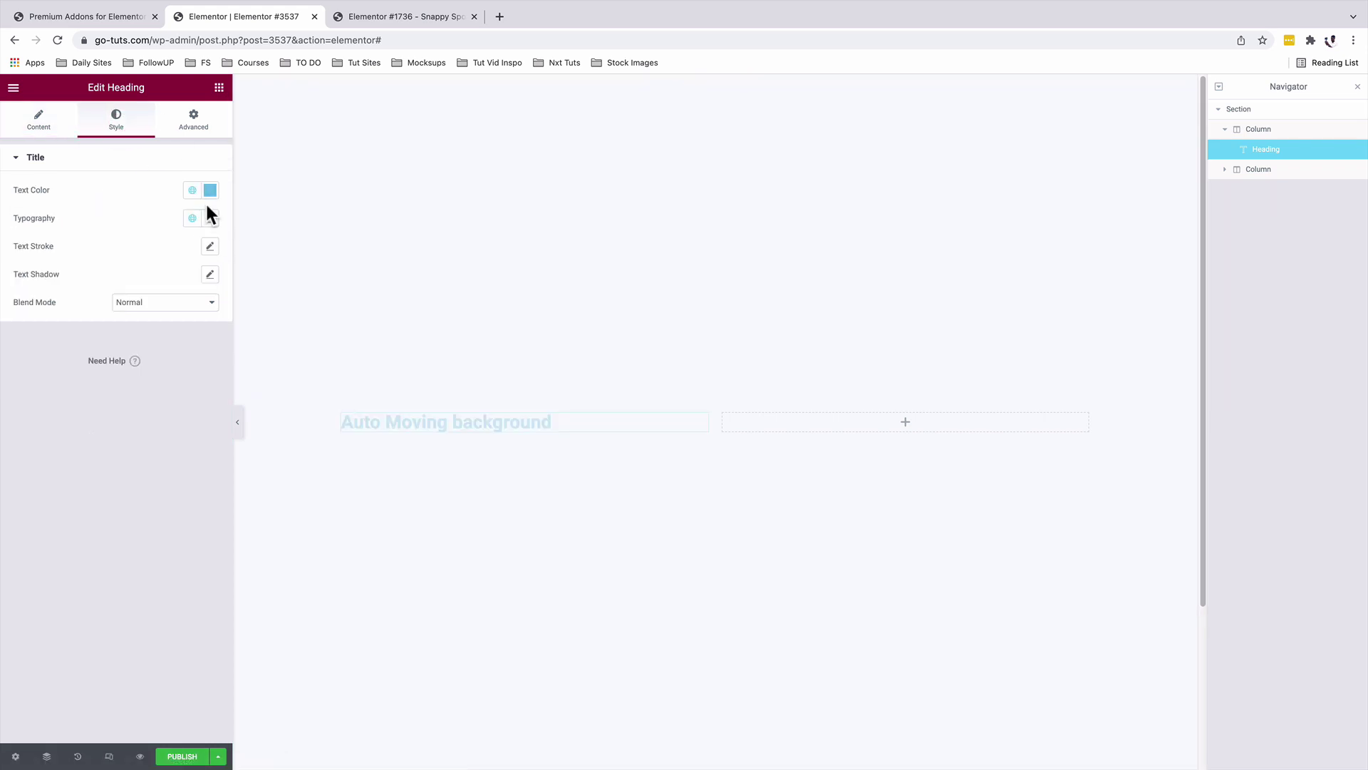
{"action": "left_click", "coordinate": [209, 190]}
{"action": "left_click_drag", "start_coordinate": [82, 257], "coordinate": [33, 220]}
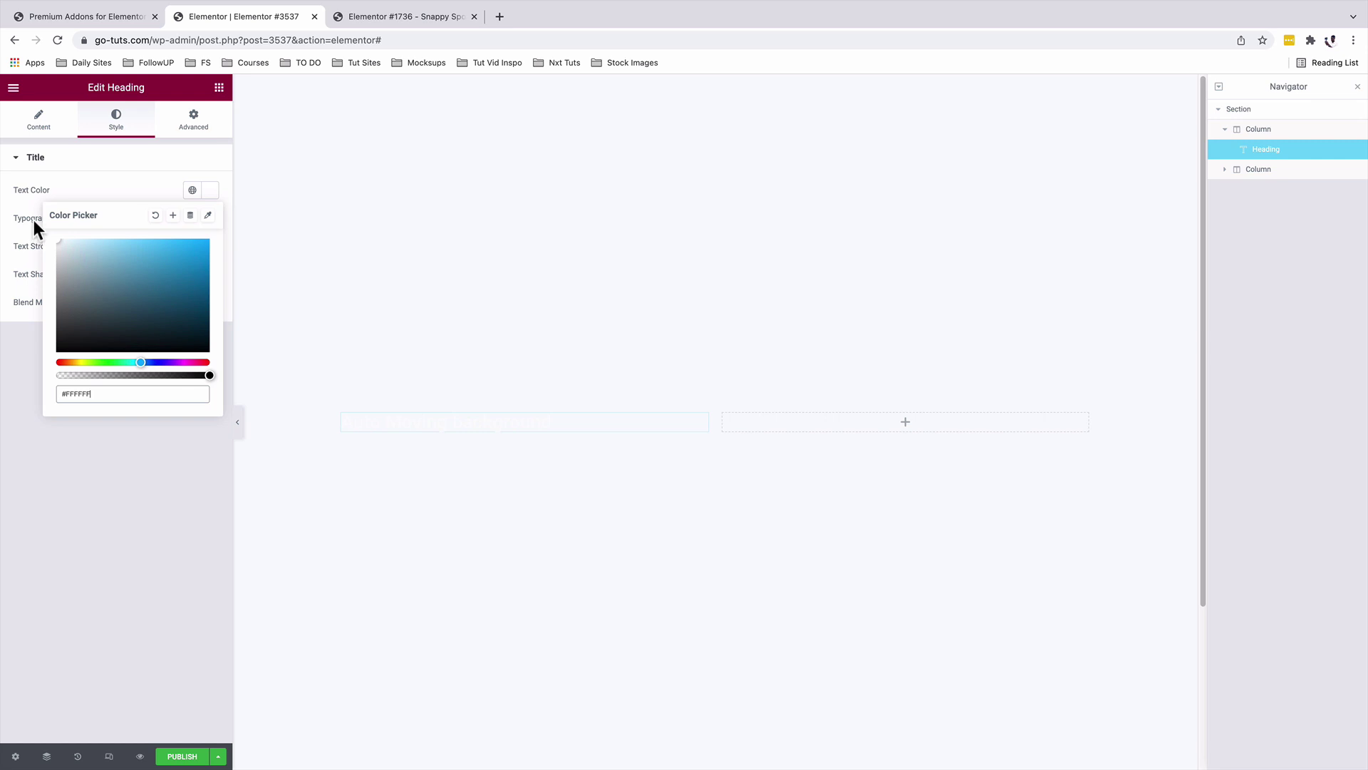
{"action": "left_click", "coordinate": [154, 180]}
Step: Give the heading Oswald typography, weight 900, uppercase, size 6.6
{"action": "left_click", "coordinate": [86, 160]}
{"action": "left_click", "coordinate": [210, 218]}
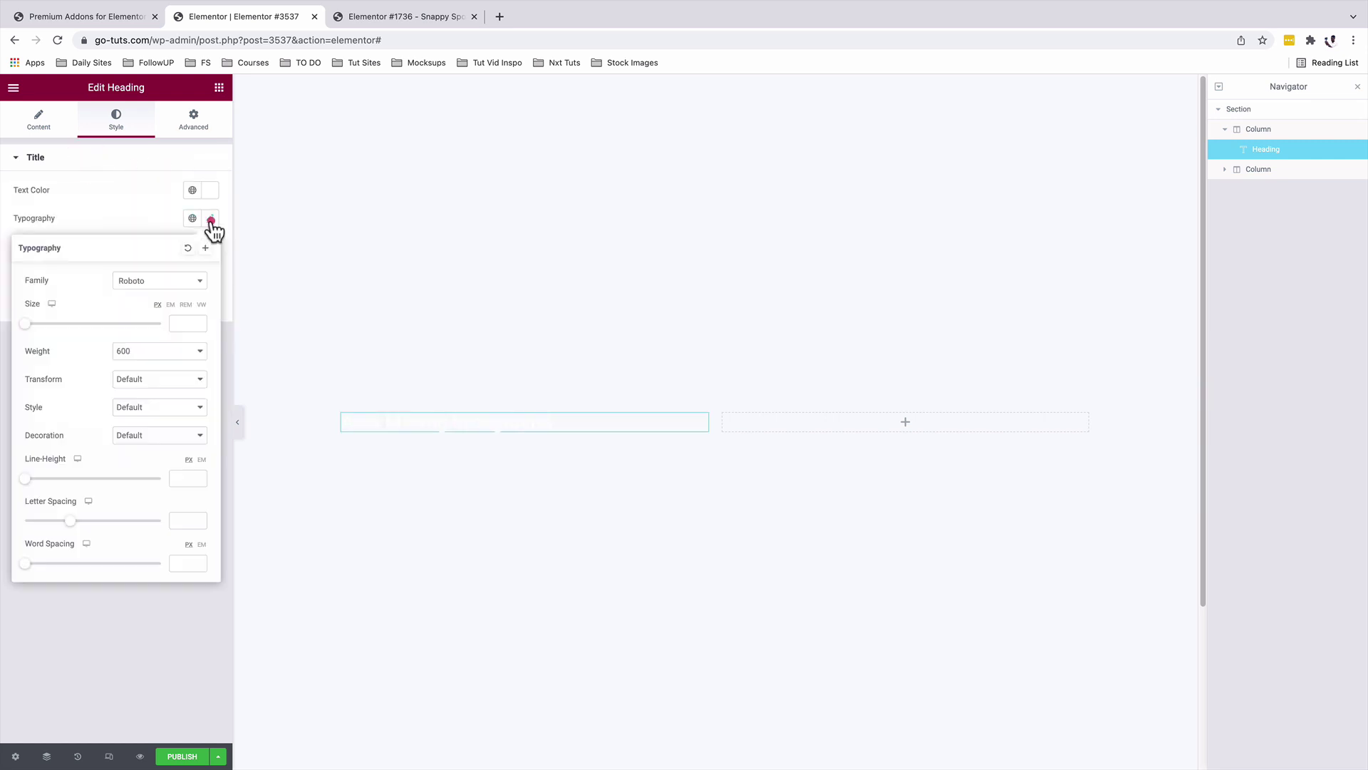
{"action": "left_click", "coordinate": [172, 282]}
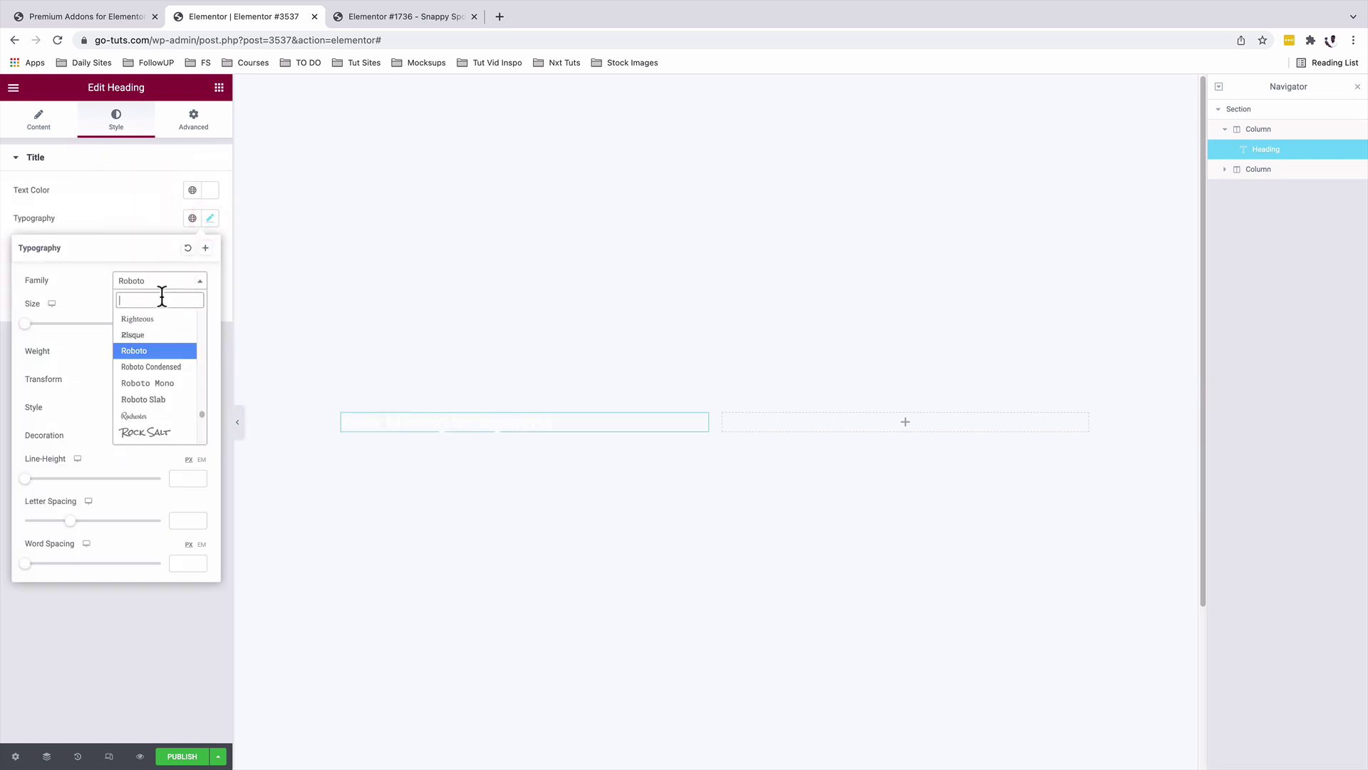
{"action": "type", "text": "osw"}
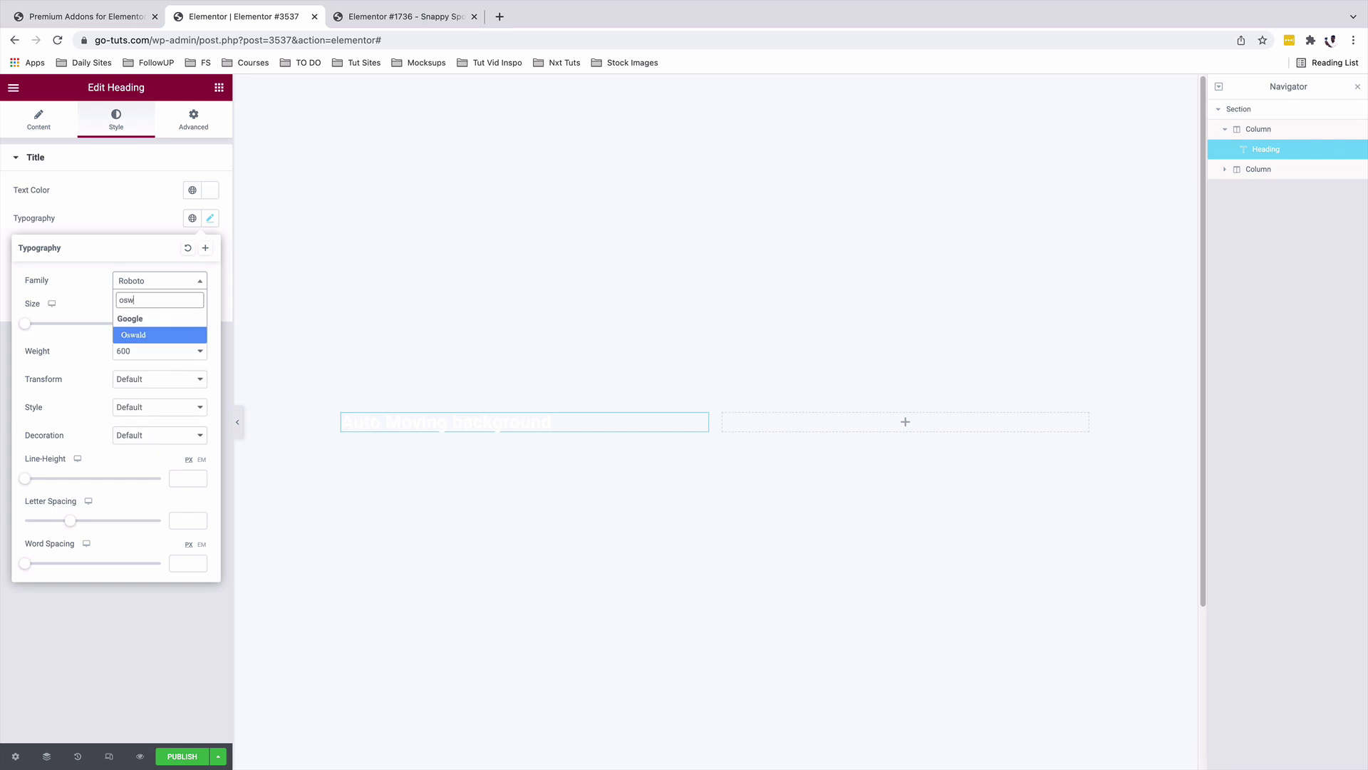
{"action": "left_click", "coordinate": [150, 352]}
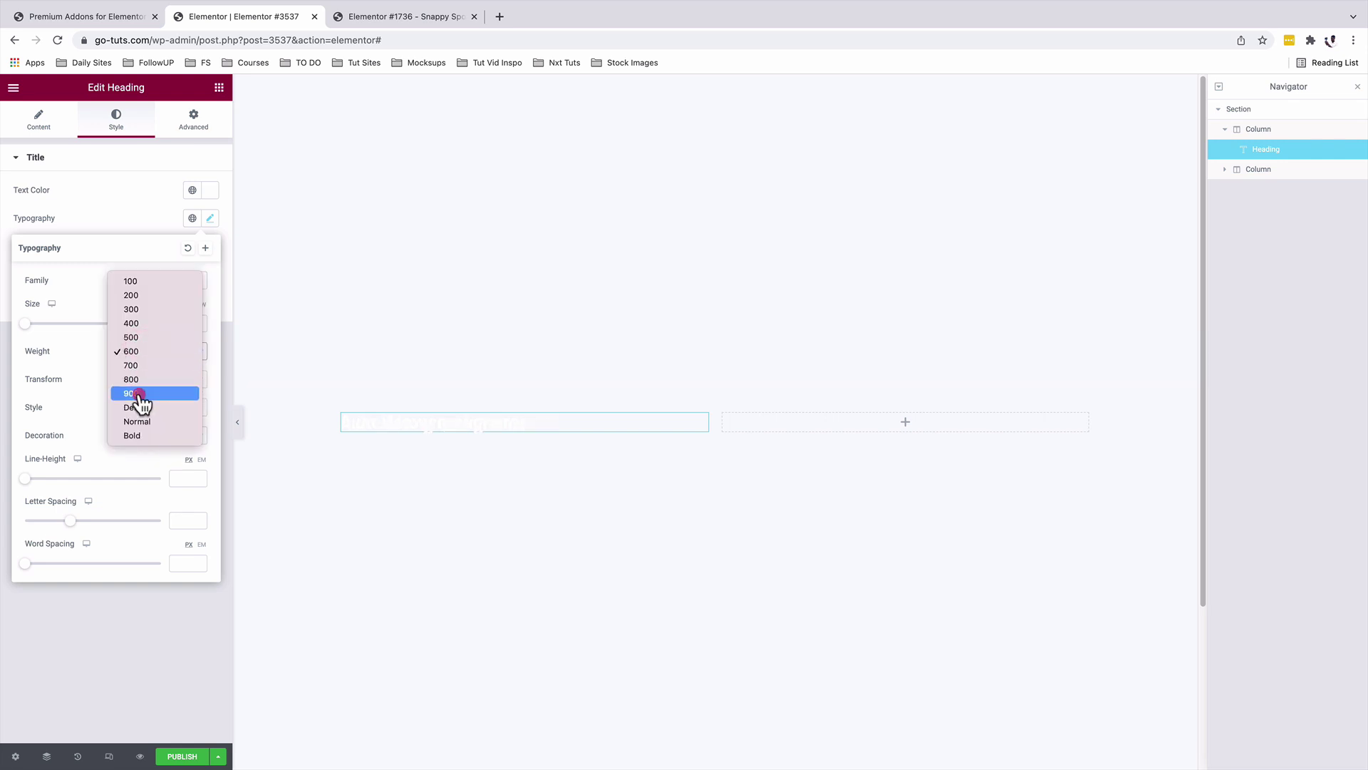
{"action": "left_click", "coordinate": [138, 394]}
{"action": "left_click", "coordinate": [140, 383]}
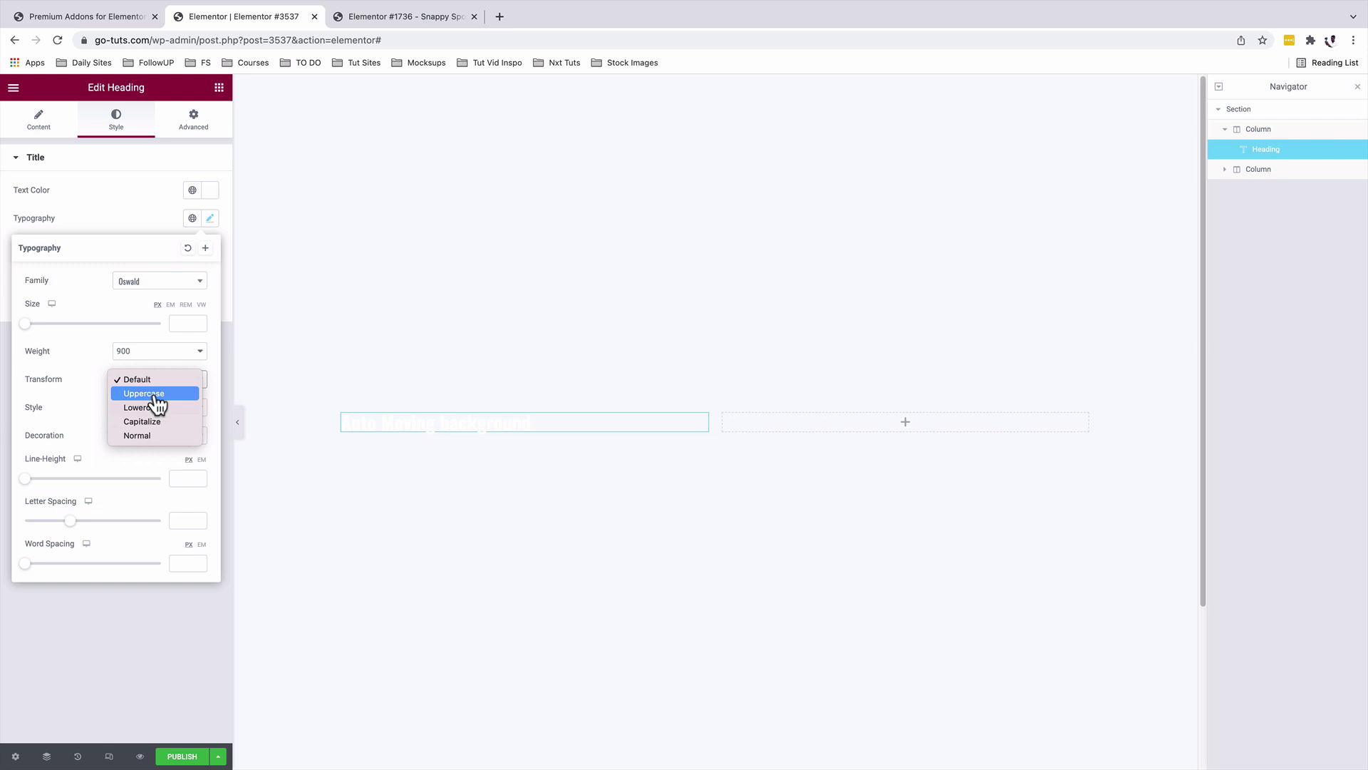
{"action": "left_click", "coordinate": [155, 393]}
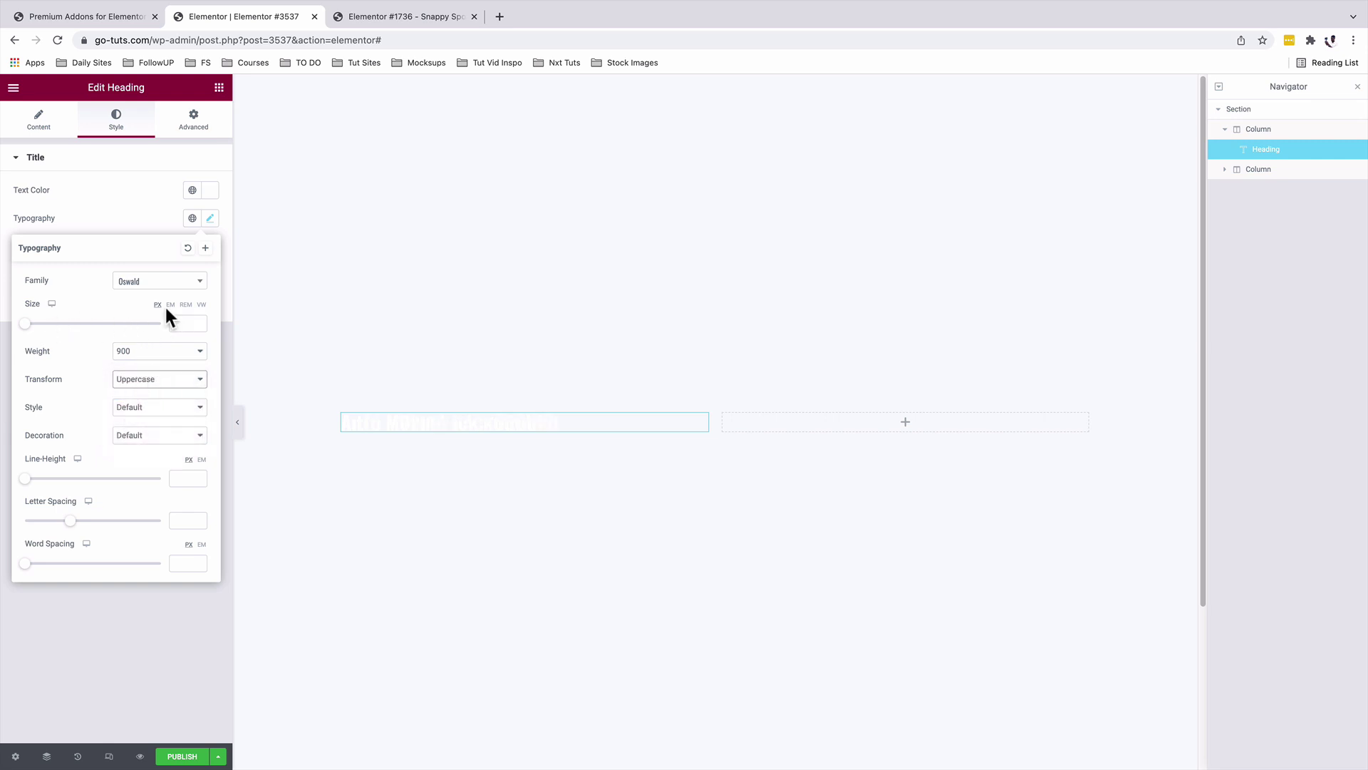
{"action": "left_click", "coordinate": [178, 324]}
{"action": "type", "text": "6.6"}
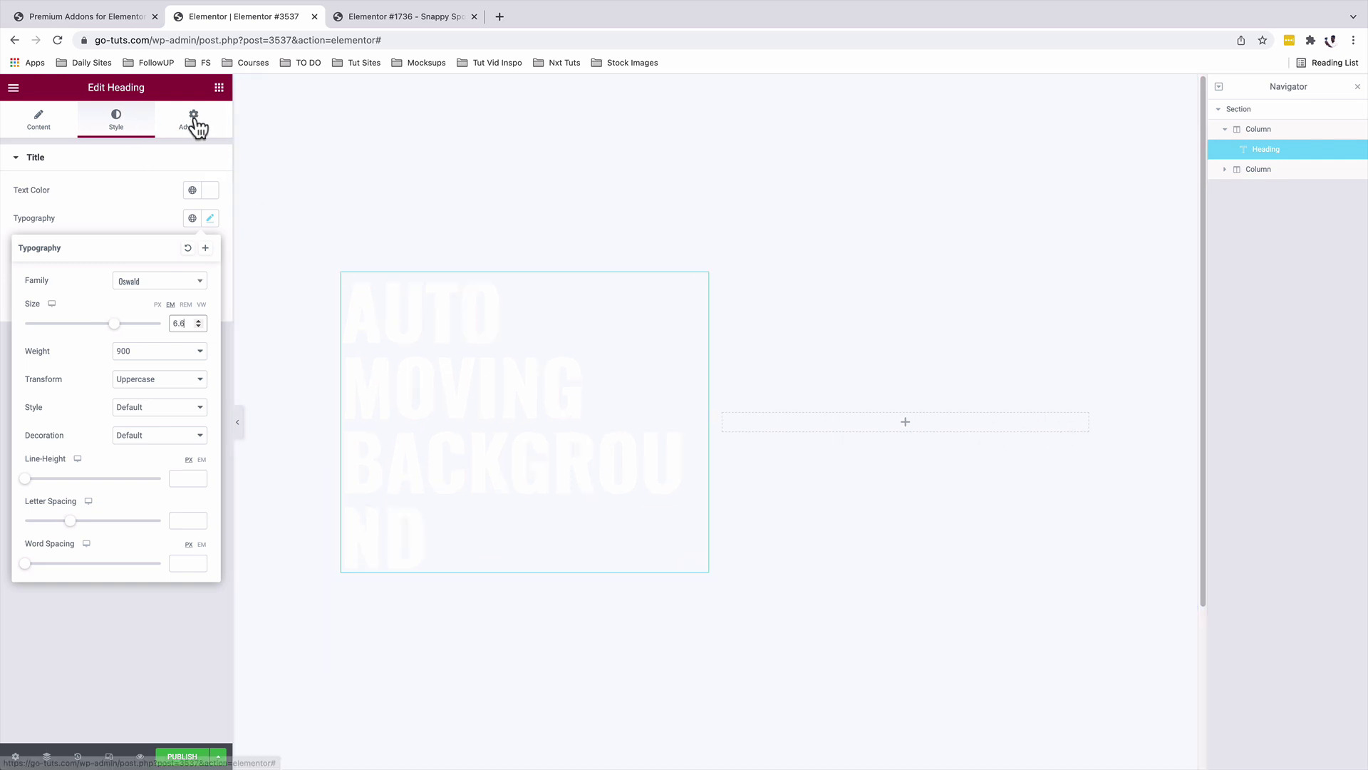
Step: Add an Image widget in the right column showing the black watch at Large 1024 x 1024
{"action": "left_click", "coordinate": [219, 87]}
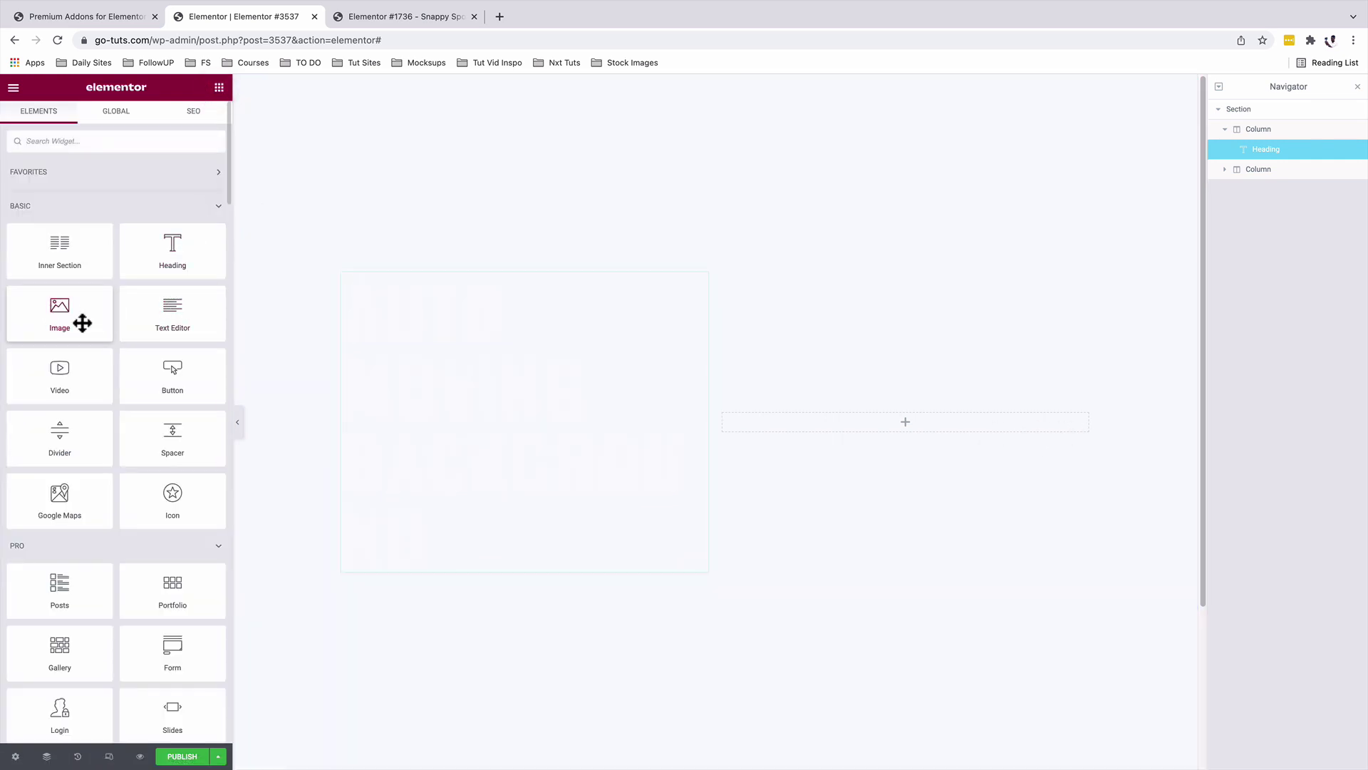
{"action": "left_click_drag", "start_coordinate": [83, 320], "coordinate": [896, 415]}
{"action": "left_click", "coordinate": [128, 238]}
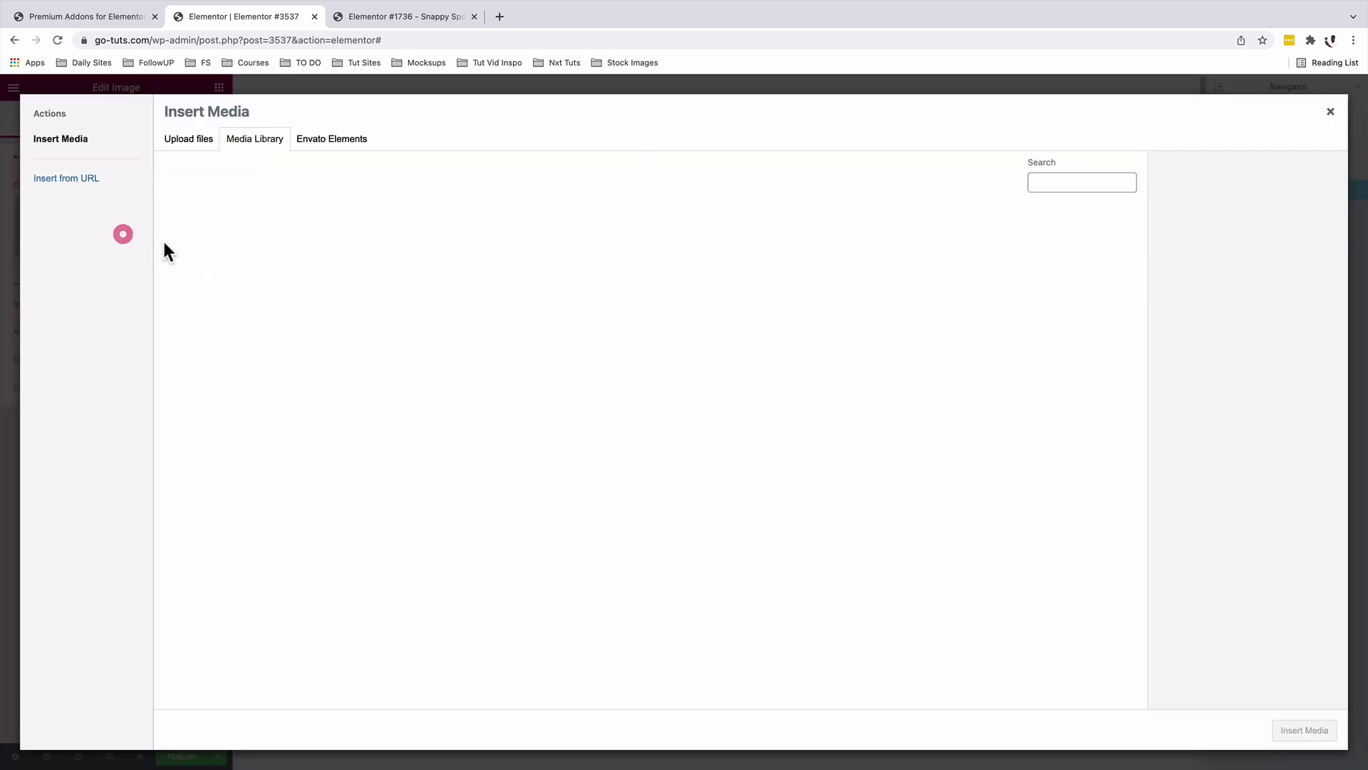
{"action": "left_click", "coordinate": [708, 265]}
{"action": "left_click", "coordinate": [1302, 727]}
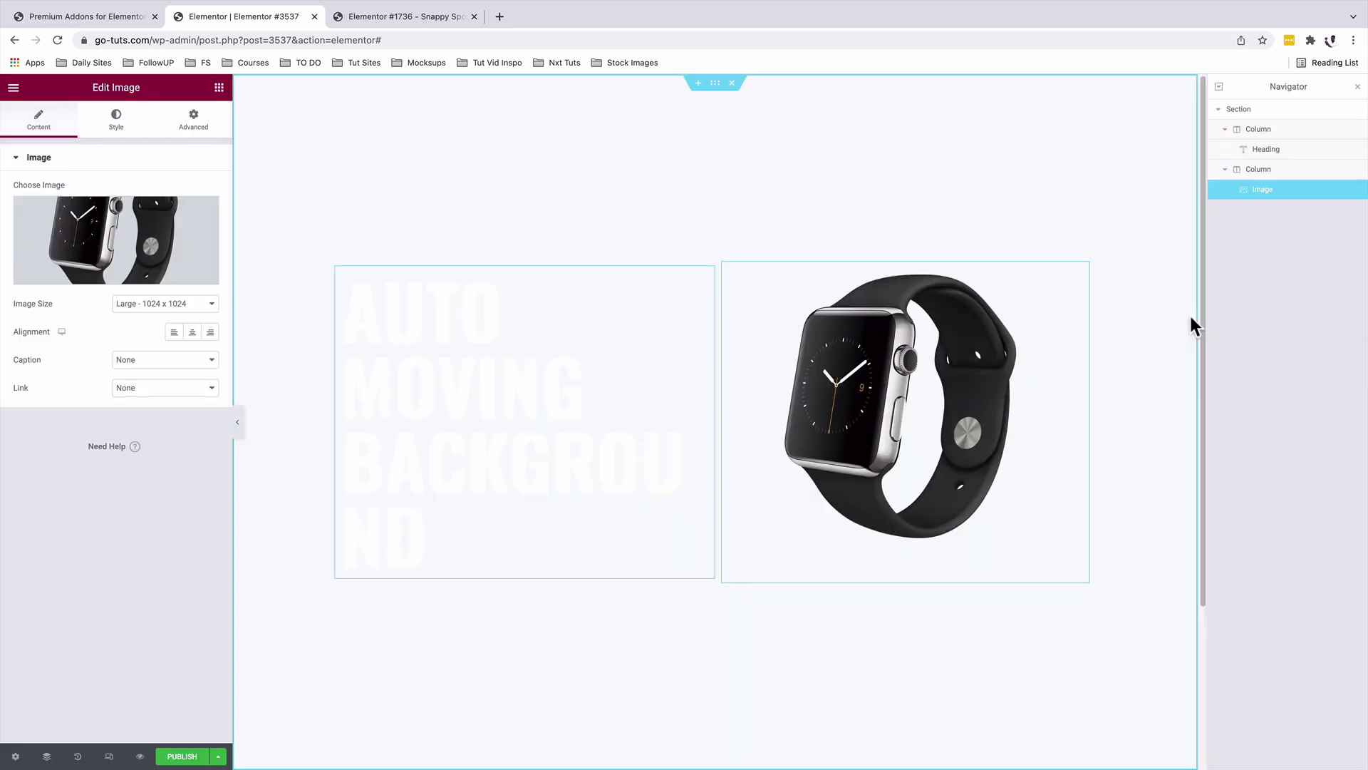
Step: Set the section's Classic background image to pexels-cup-of-couple-7657593-scaled.jpg
{"action": "left_click", "coordinate": [716, 87]}
{"action": "left_click", "coordinate": [117, 123]}
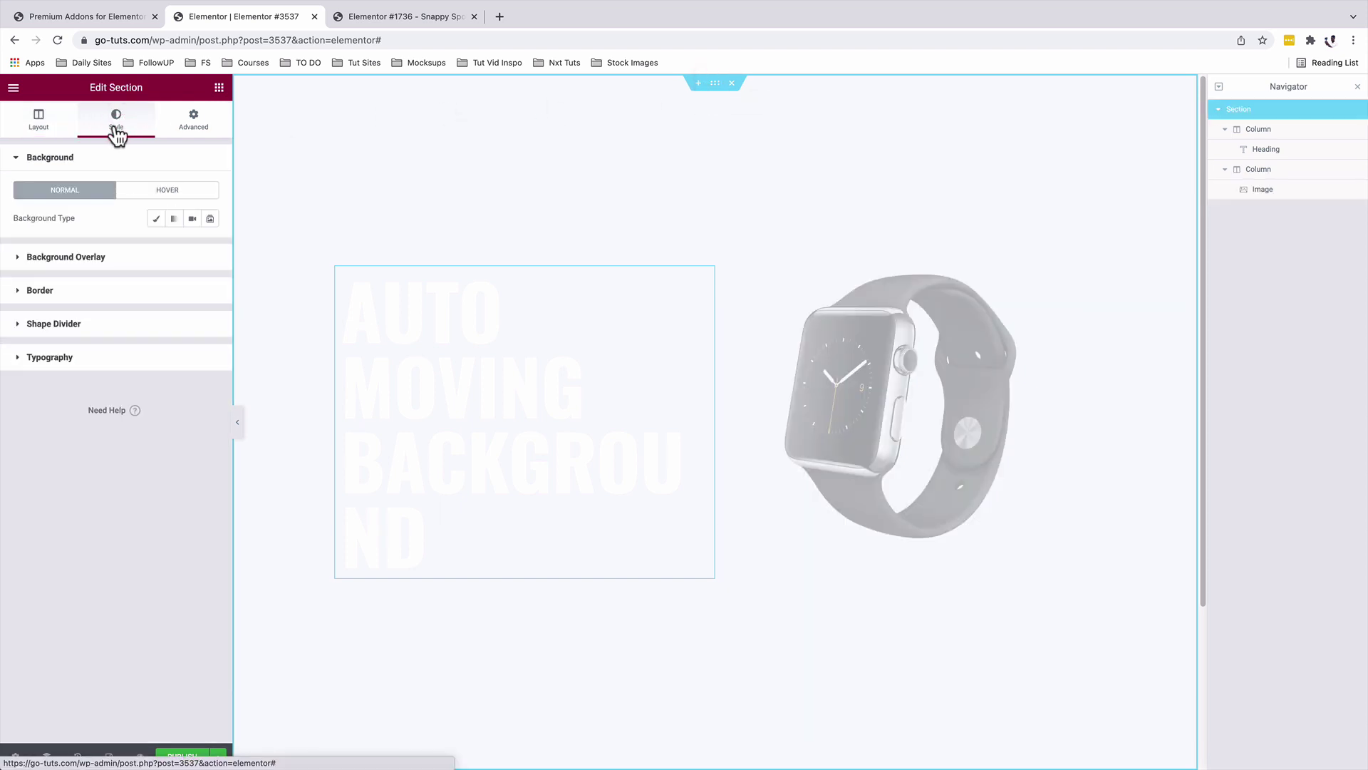
{"action": "left_click", "coordinate": [155, 219]}
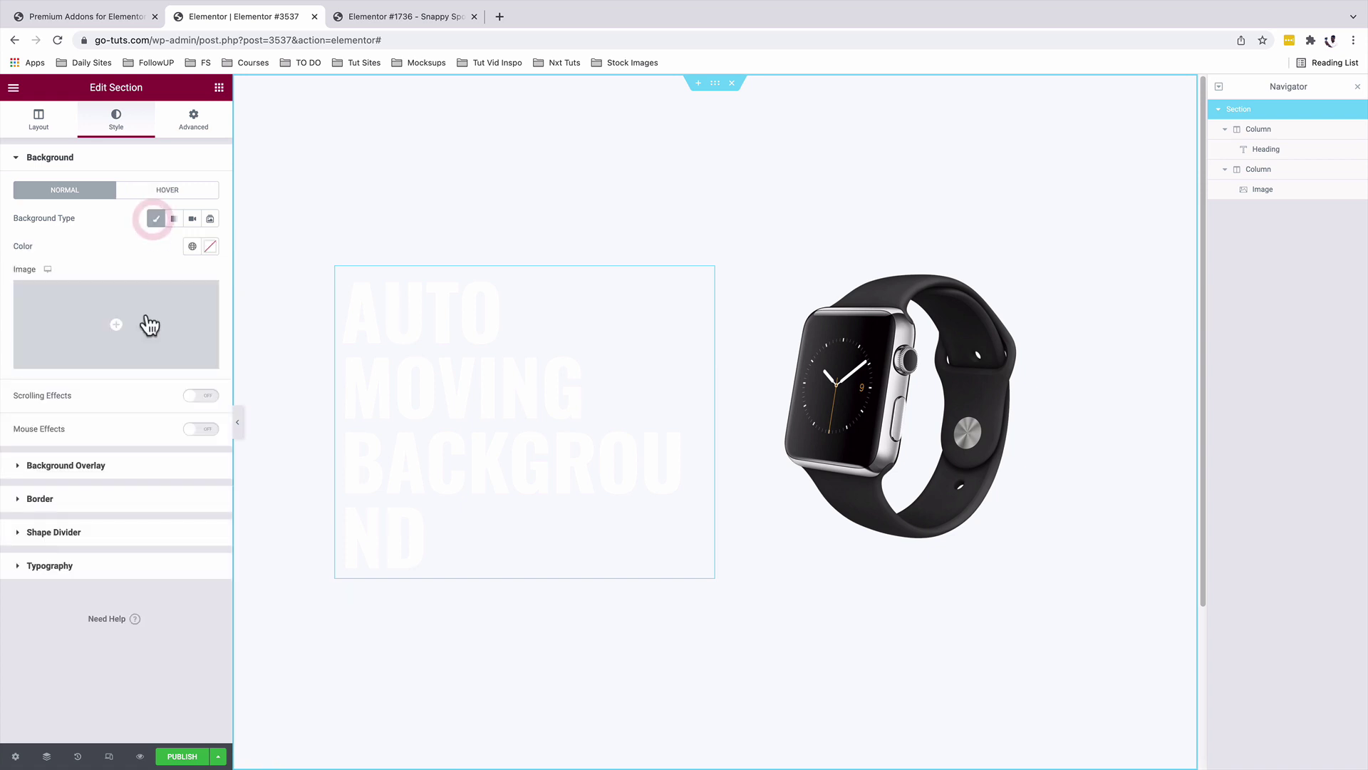
{"action": "left_click", "coordinate": [139, 317]}
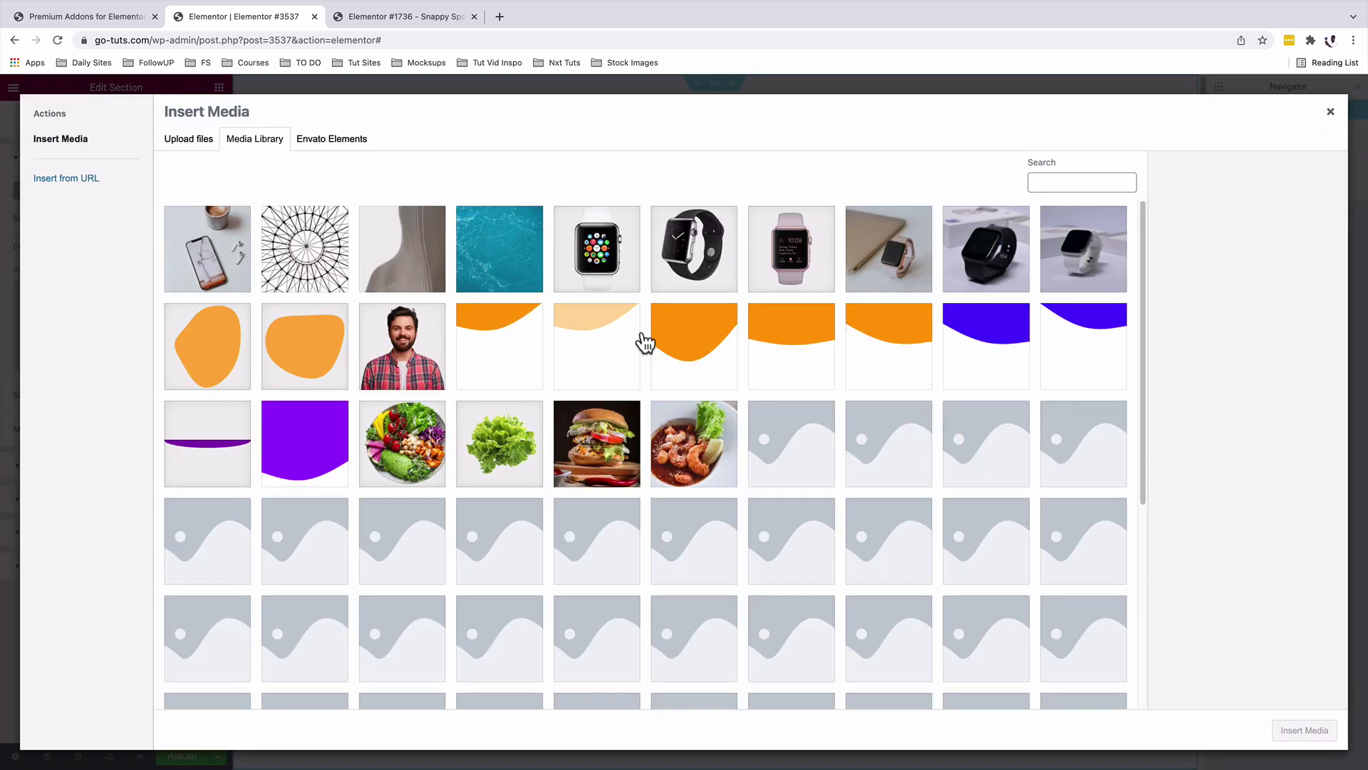
{"action": "left_click", "coordinate": [218, 270]}
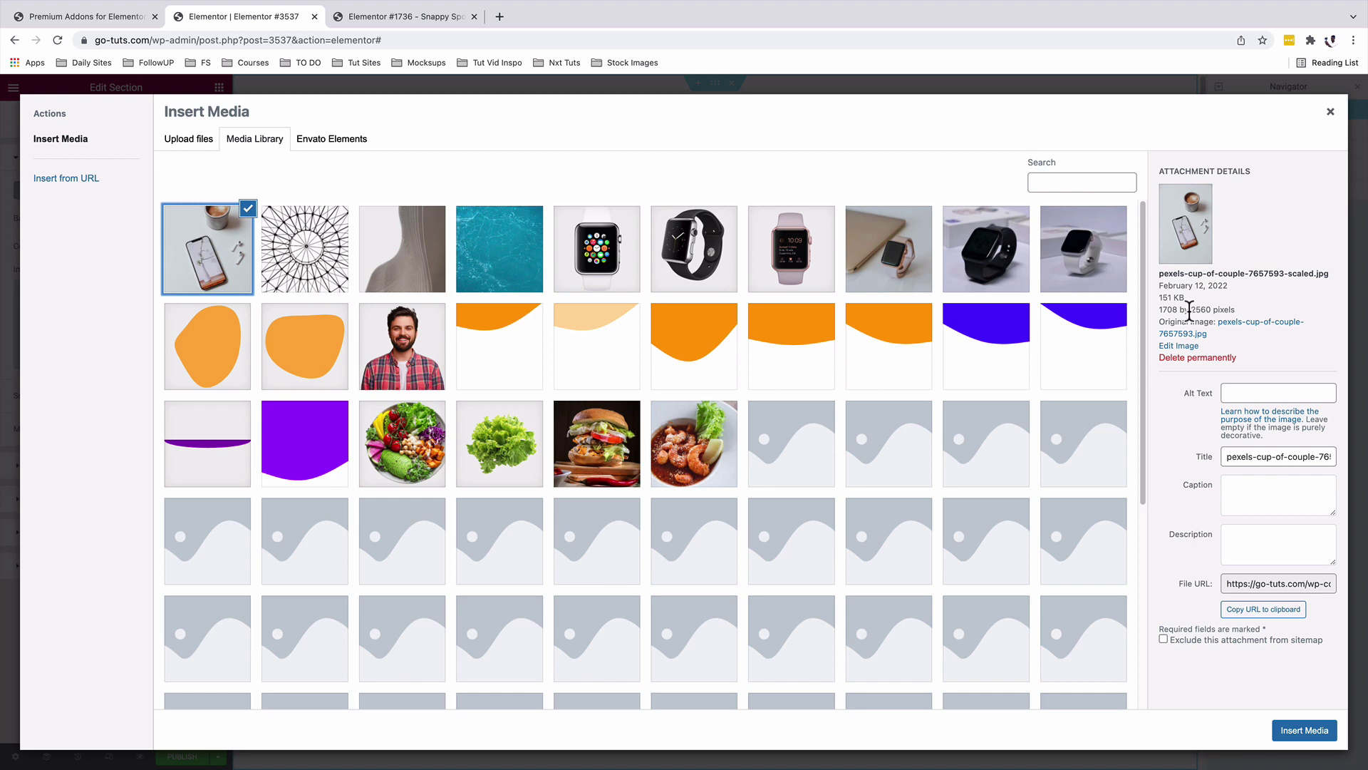
{"action": "left_click", "coordinate": [1303, 734]}
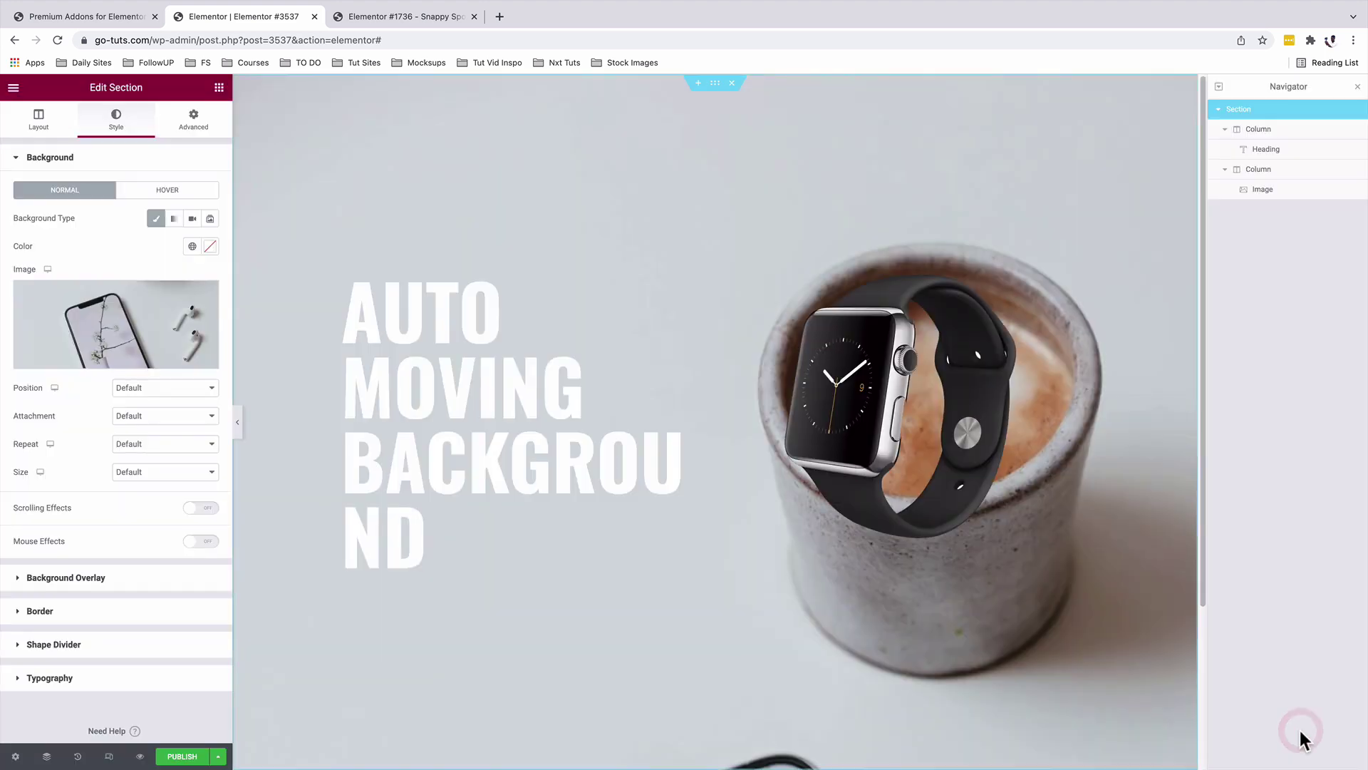
Step: Add a black Classic overlay at 0.5 opacity and shift the column divider left
{"action": "left_click", "coordinate": [55, 586]}
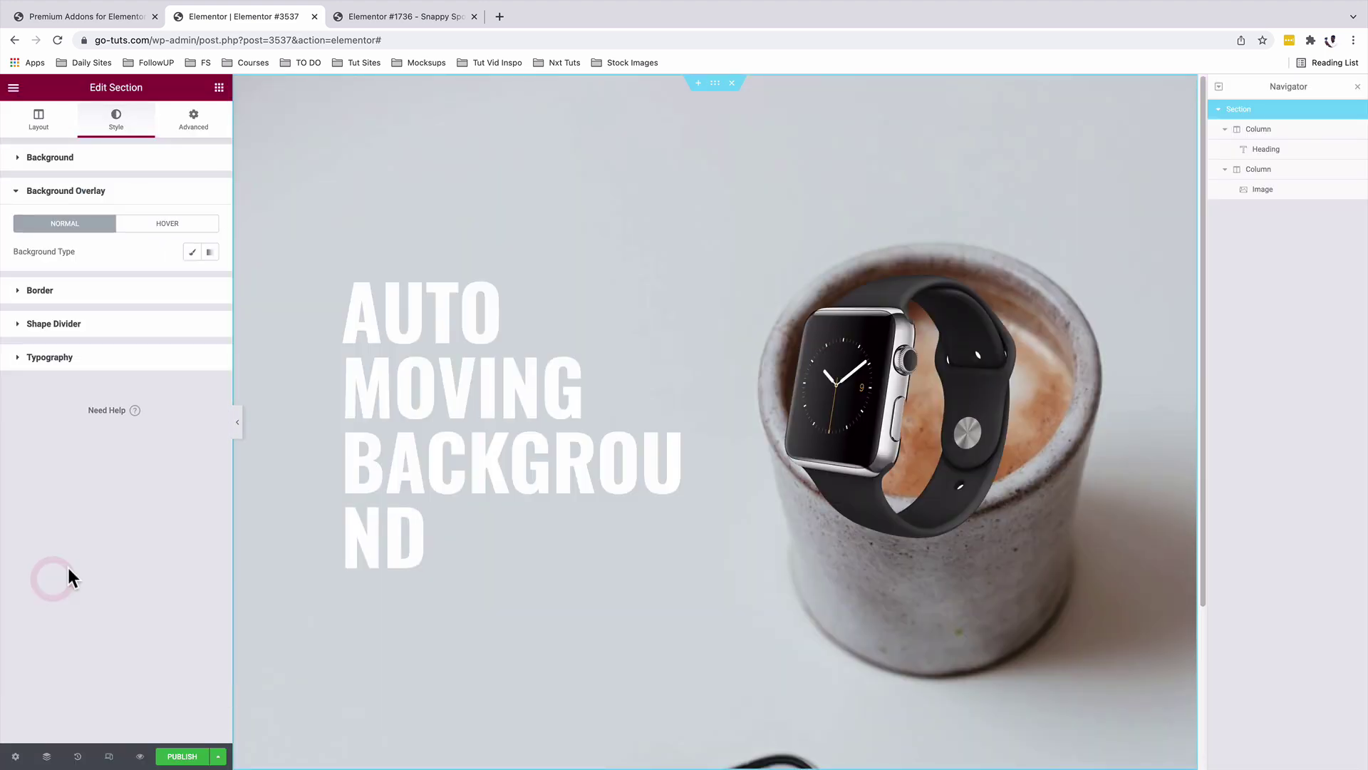
{"action": "left_click", "coordinate": [192, 252]}
{"action": "left_click", "coordinate": [210, 280]}
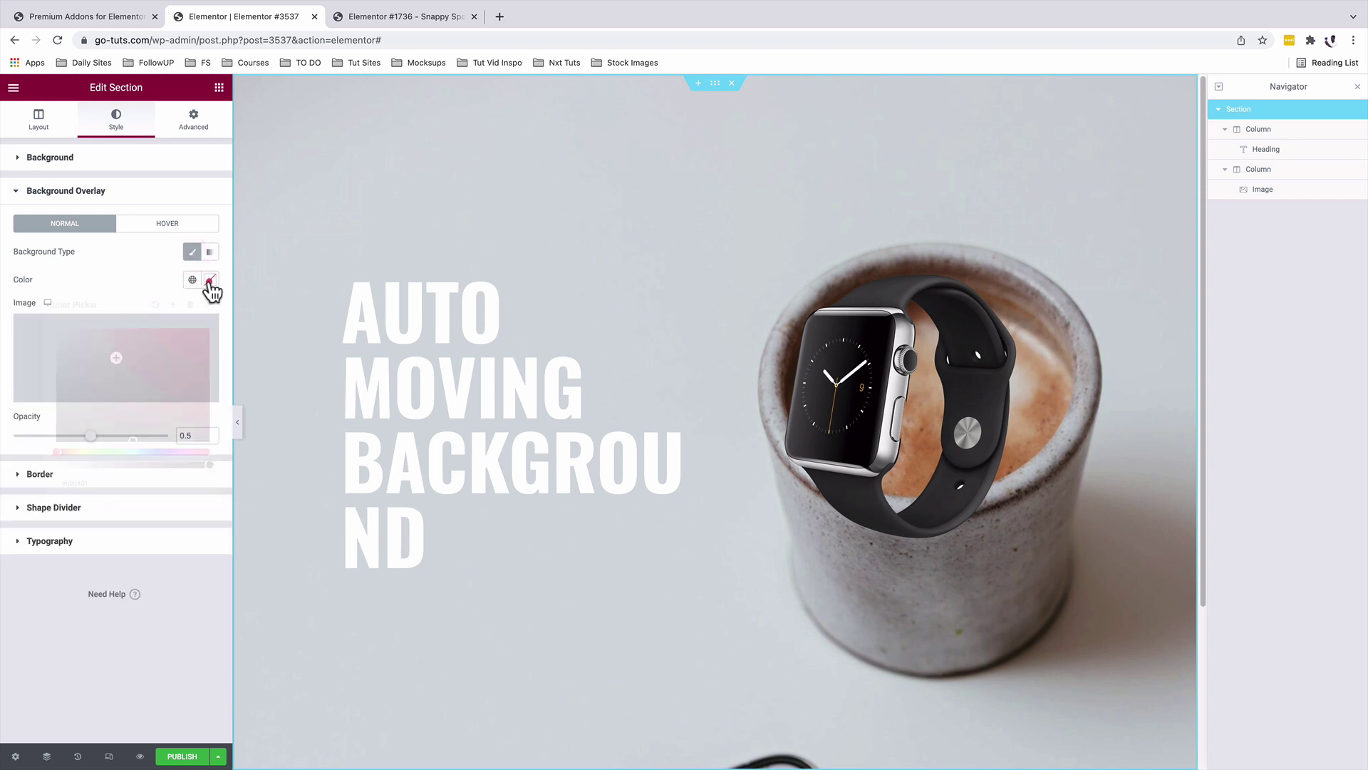
{"action": "left_click_drag", "start_coordinate": [76, 427], "coordinate": [40, 455]}
{"action": "left_click", "coordinate": [101, 272]}
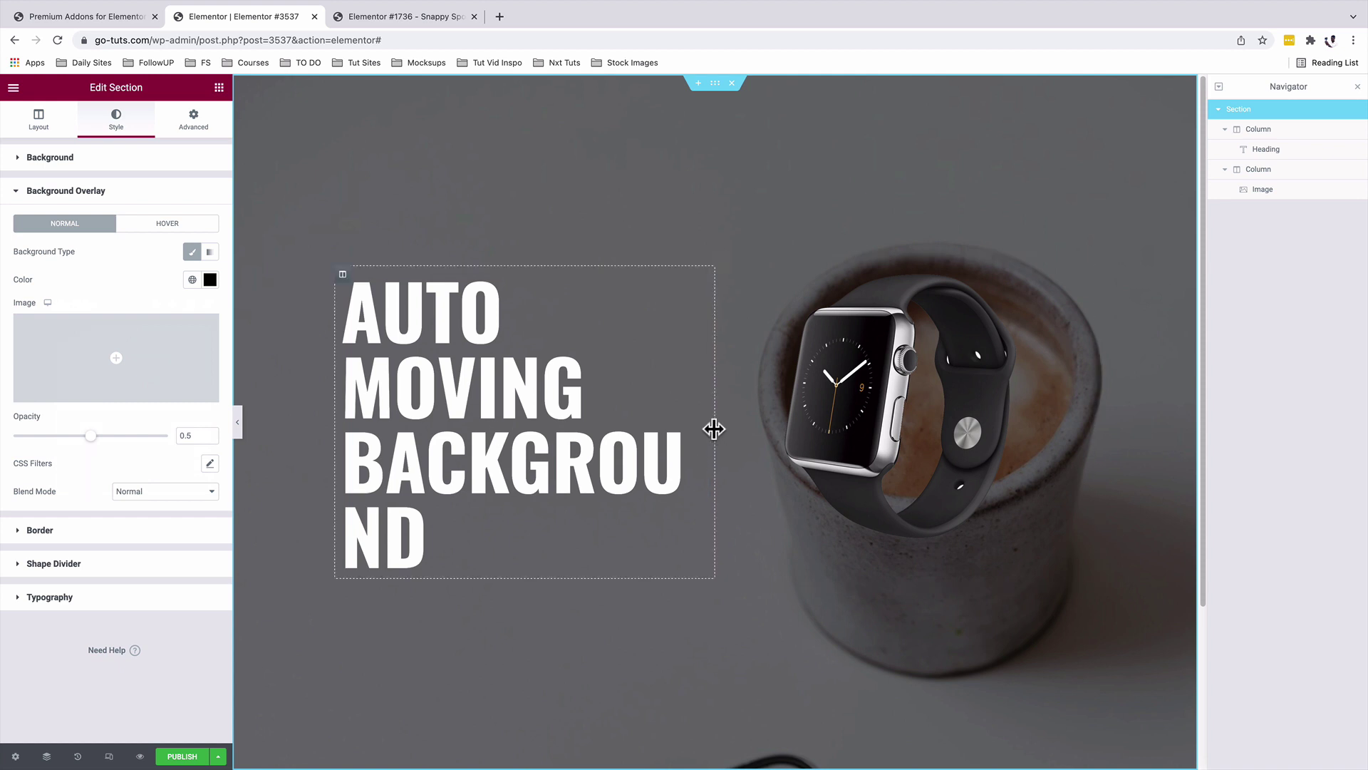
{"action": "left_click_drag", "start_coordinate": [714, 429], "coordinate": [743, 444]}
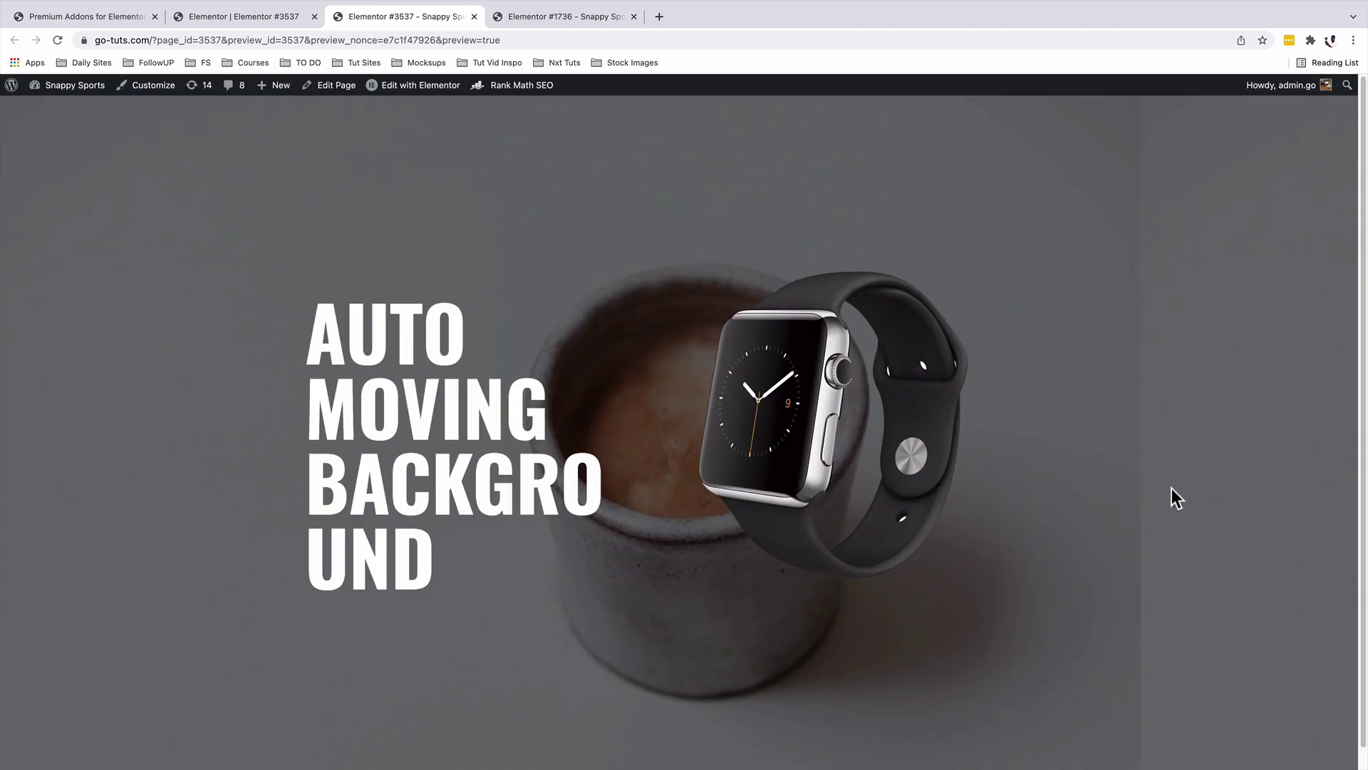
{"action": "left_click", "coordinate": [241, 18]}
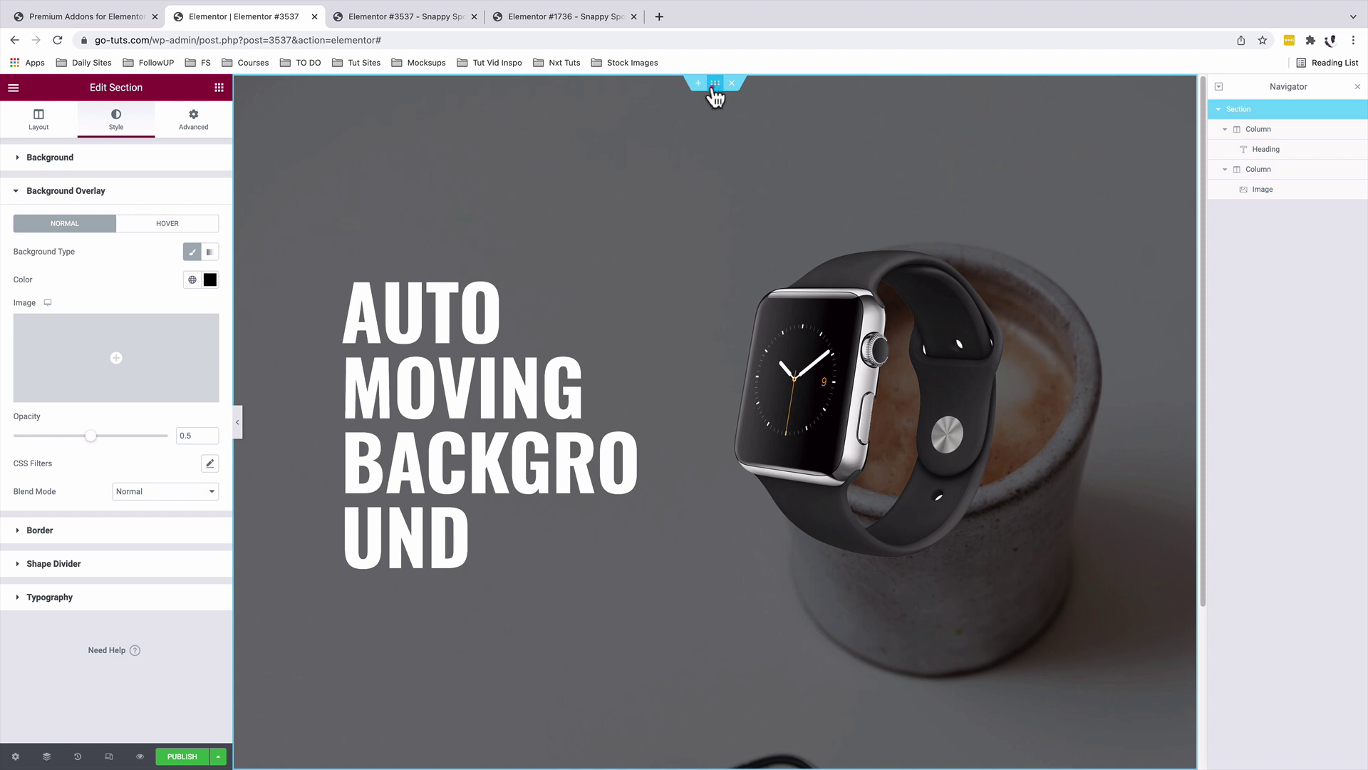
Step: Set the section background size to Cover and scroll through the page preview
{"action": "left_click", "coordinate": [43, 160]}
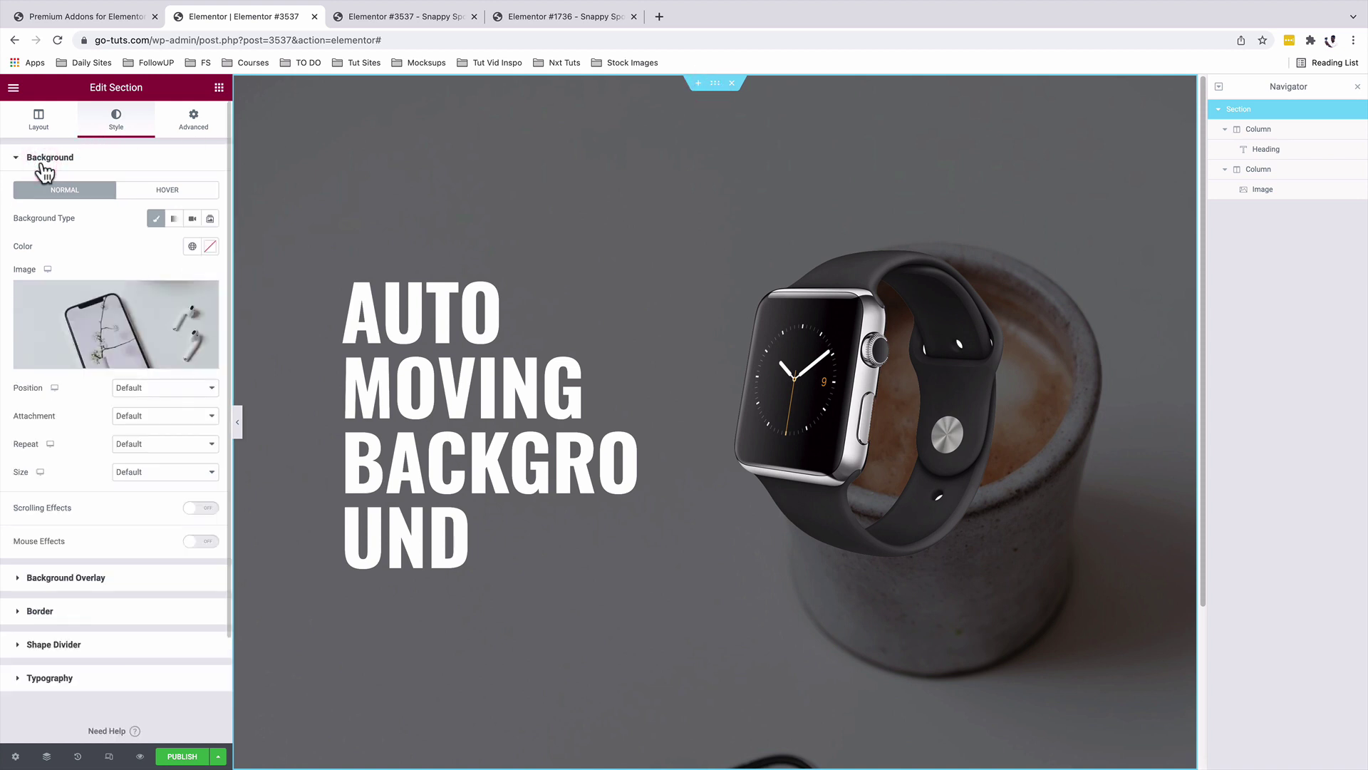
{"action": "left_click", "coordinate": [166, 472]}
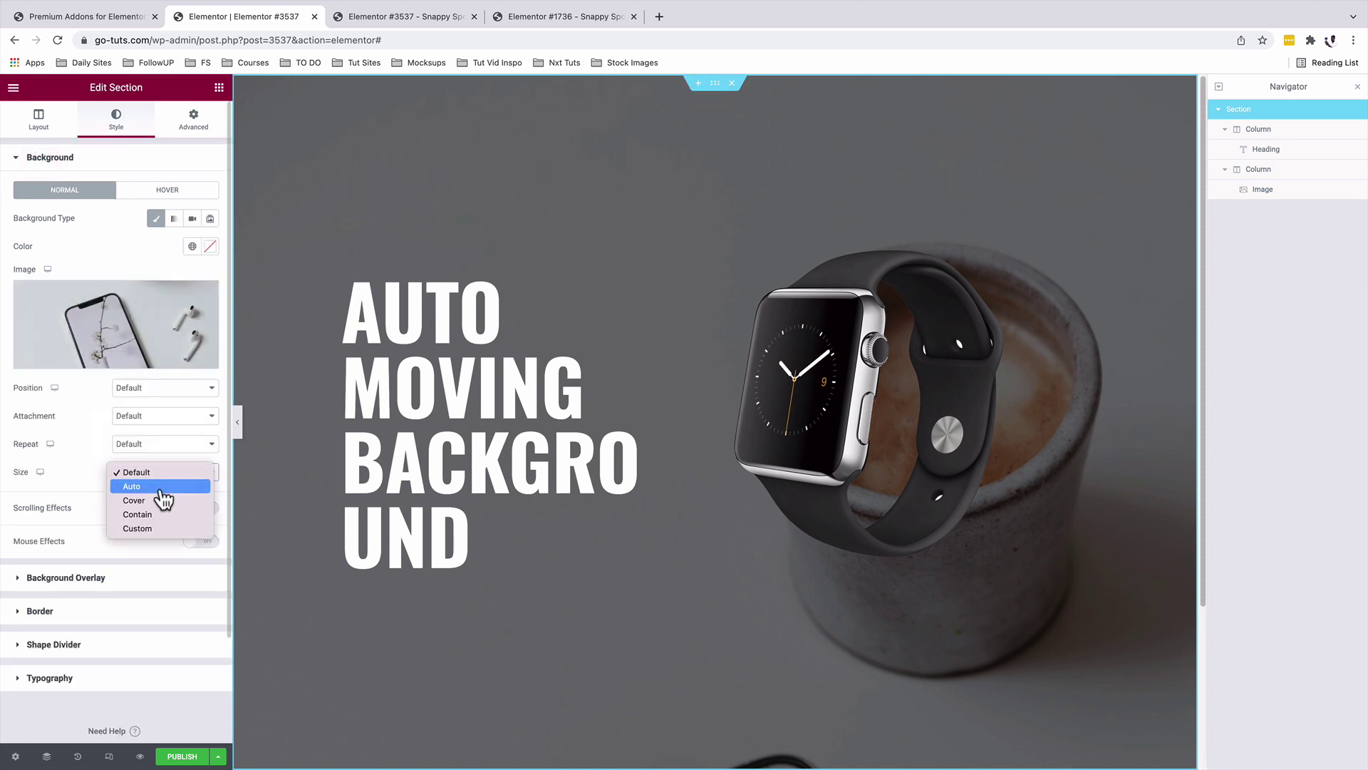
{"action": "left_click", "coordinate": [161, 501]}
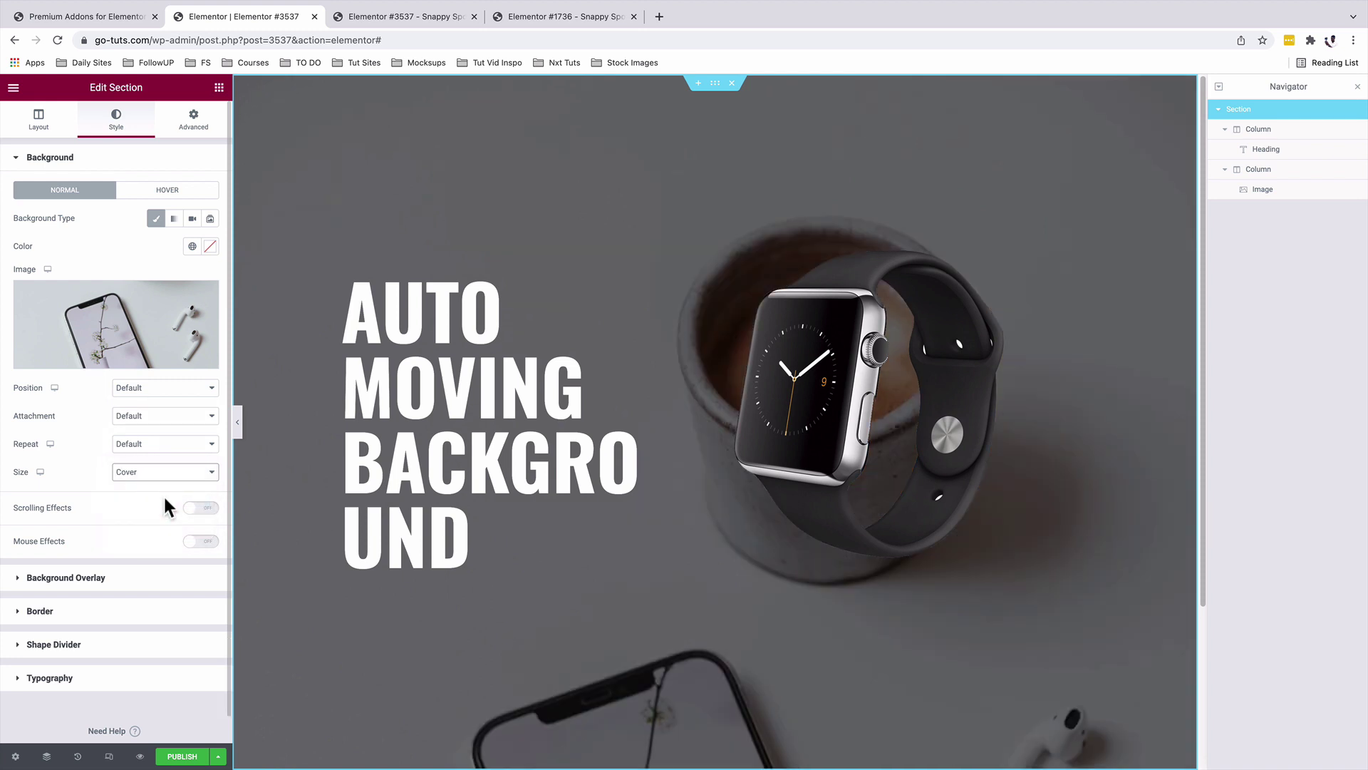
{"action": "left_click", "coordinate": [140, 756]}
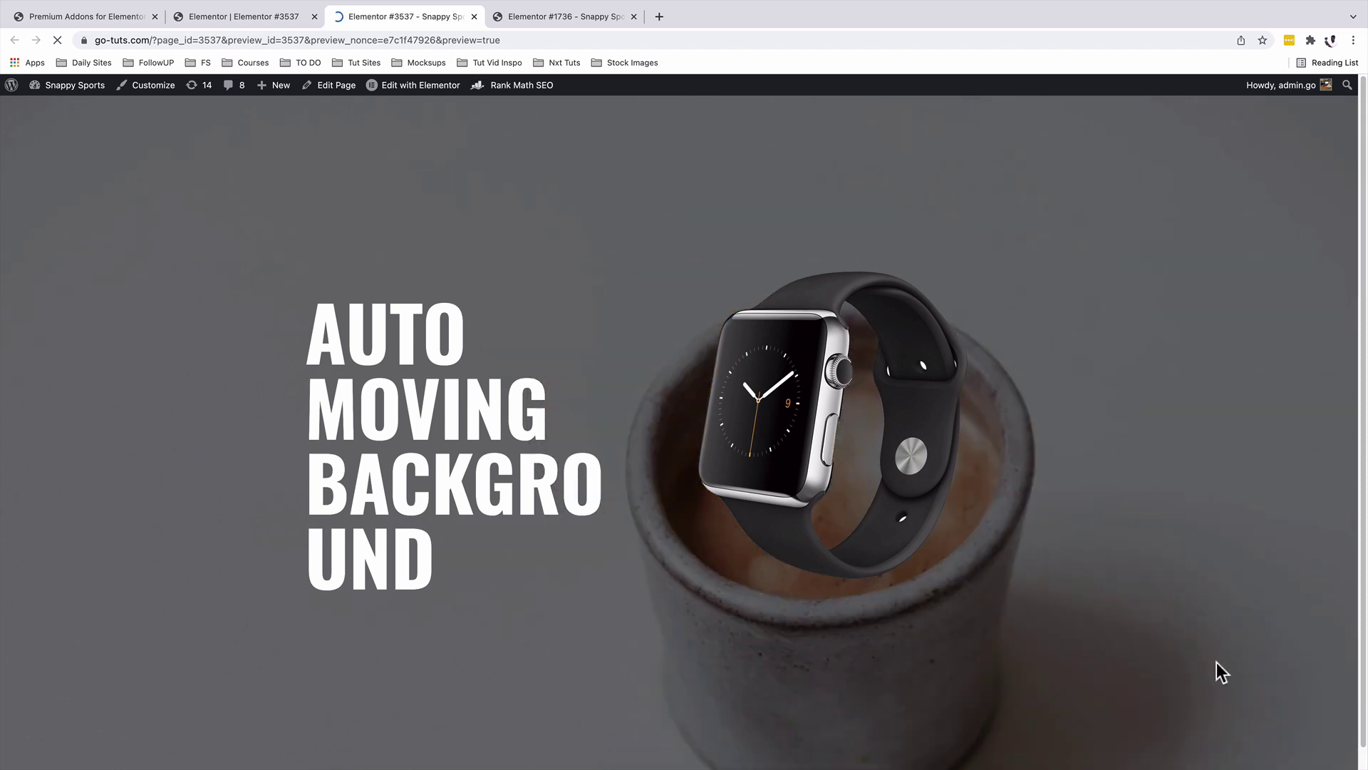
{"action": "scroll", "coordinate": [1205, 638], "scroll_direction": "down", "scroll_amount": 1}
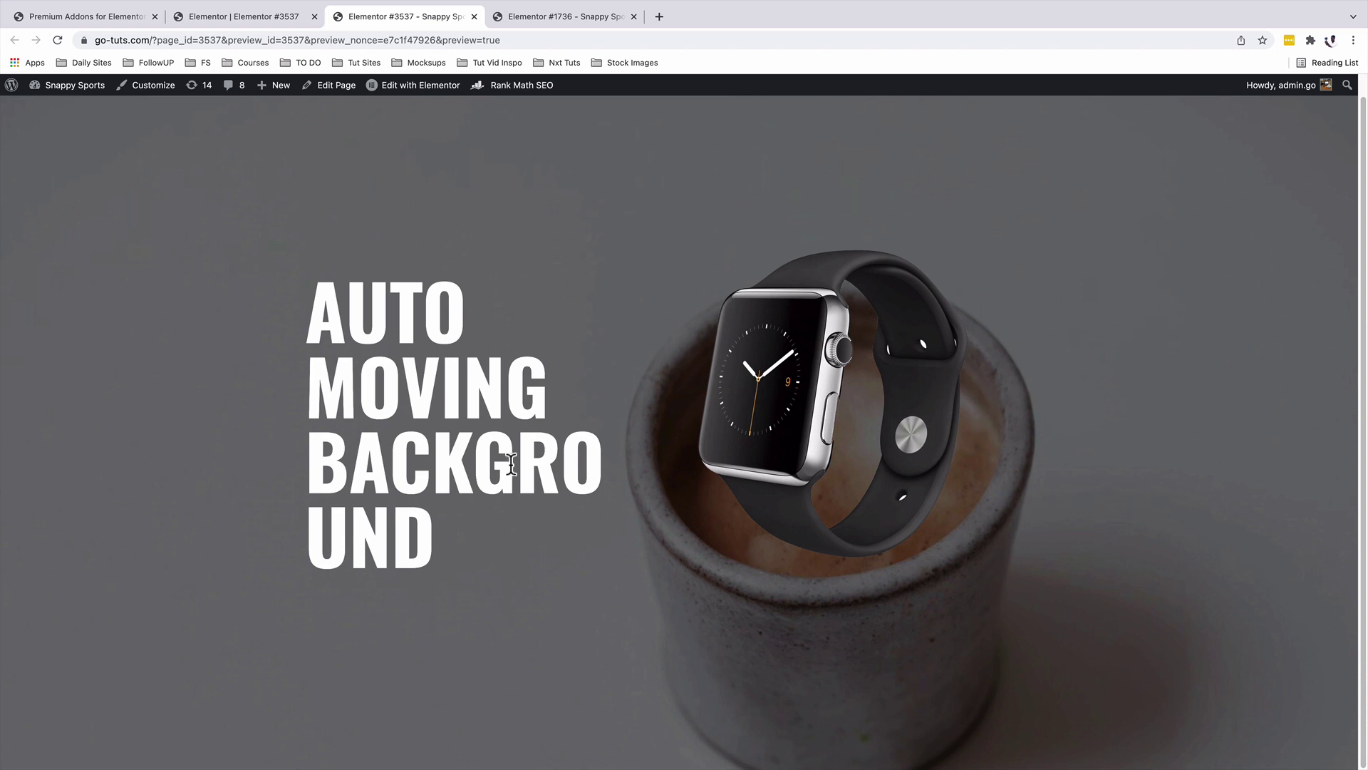
Step: Review the section's Layout and Parallax options, then view the Premium Addons elements settings
{"action": "left_click", "coordinate": [229, 20]}
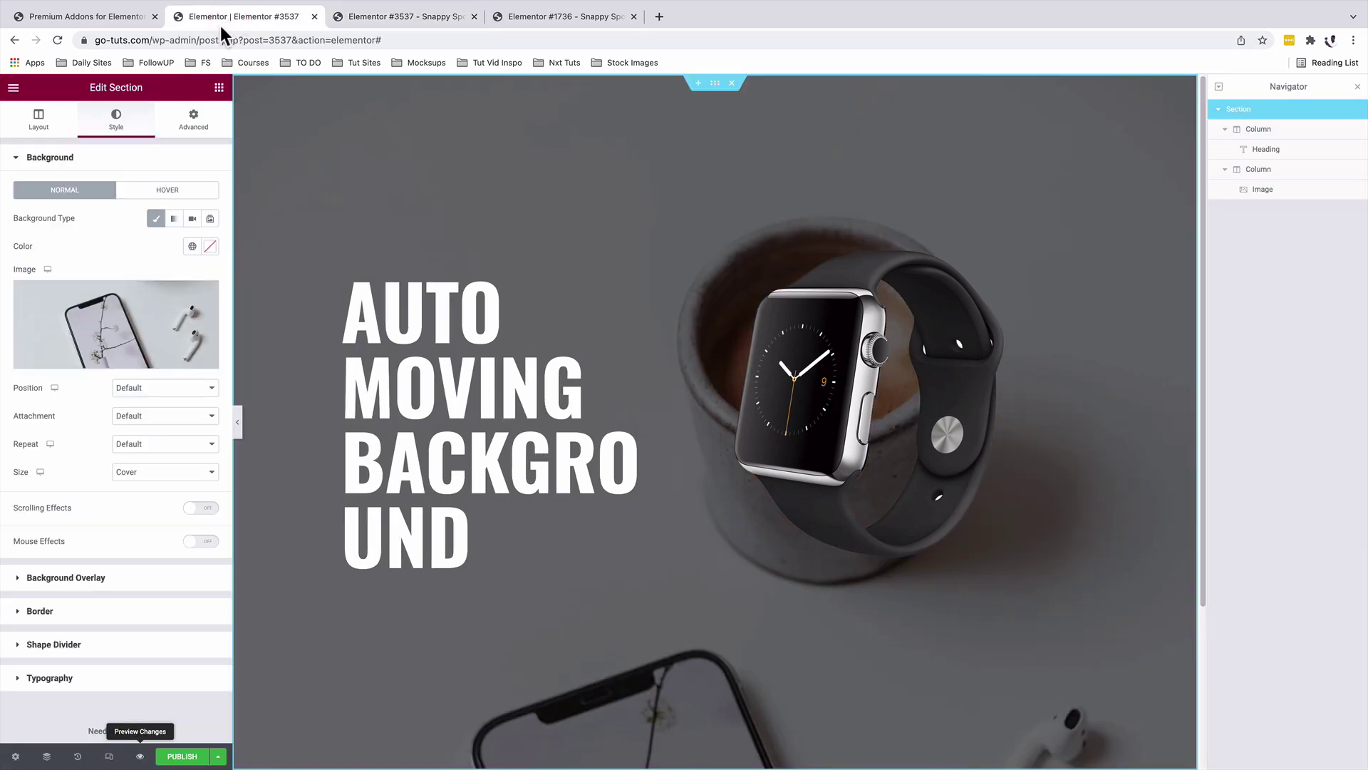
{"action": "left_click", "coordinate": [40, 120]}
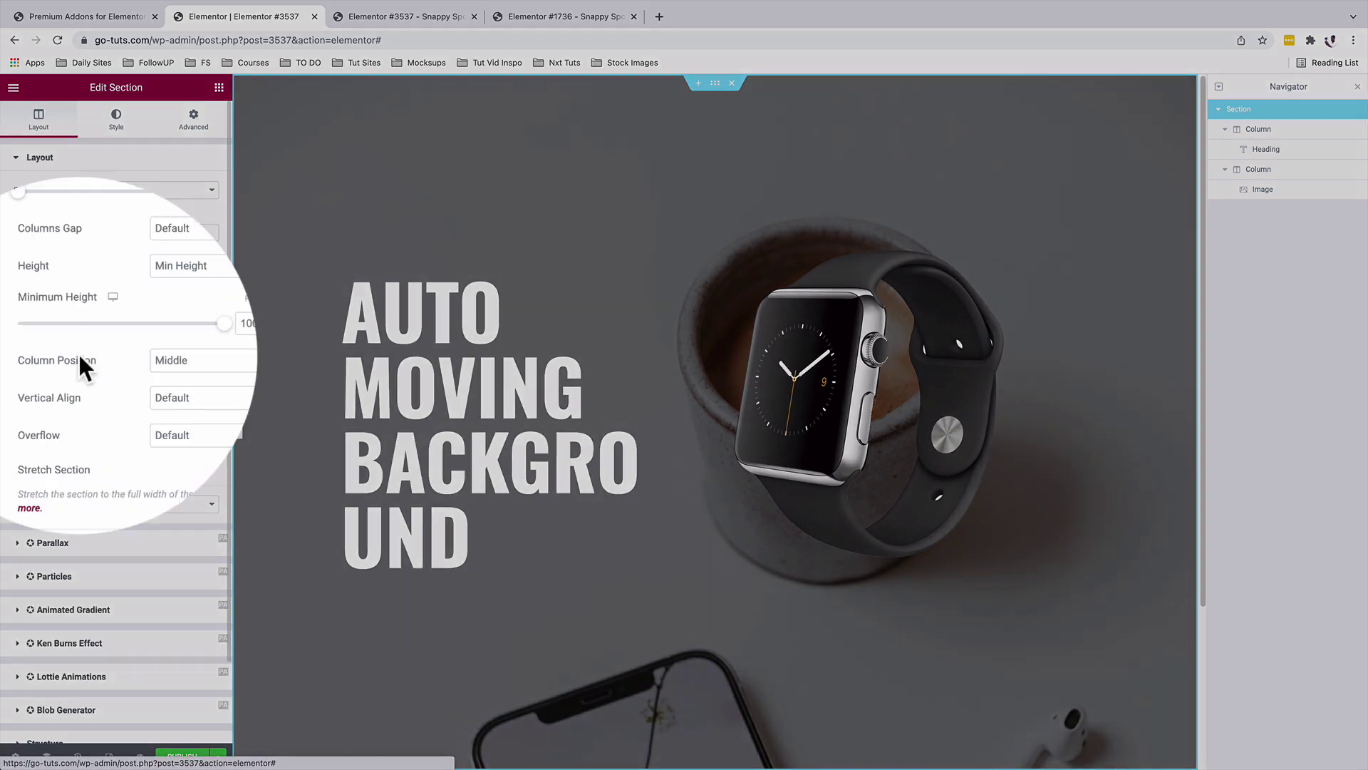
{"action": "scroll", "coordinate": [157, 438], "scroll_direction": "down", "scroll_amount": 1}
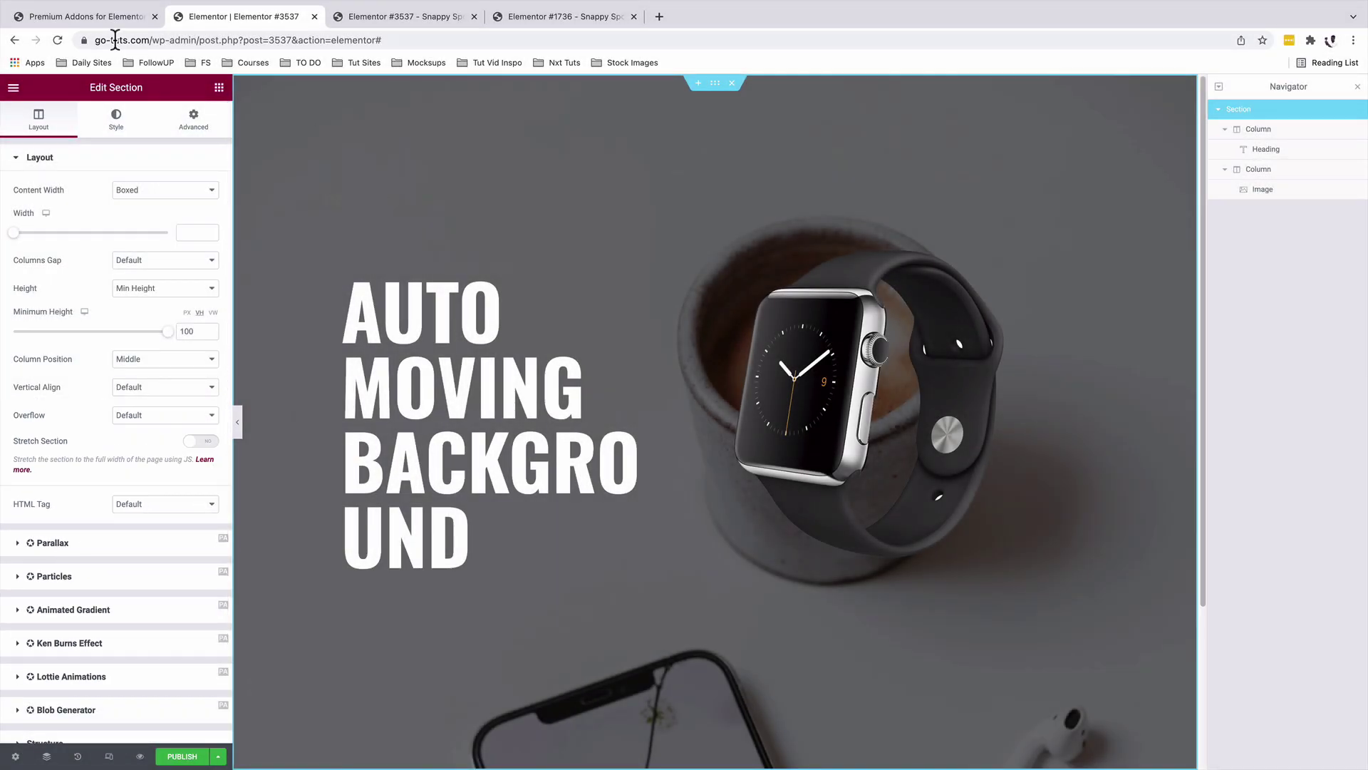
{"action": "left_click", "coordinate": [85, 15]}
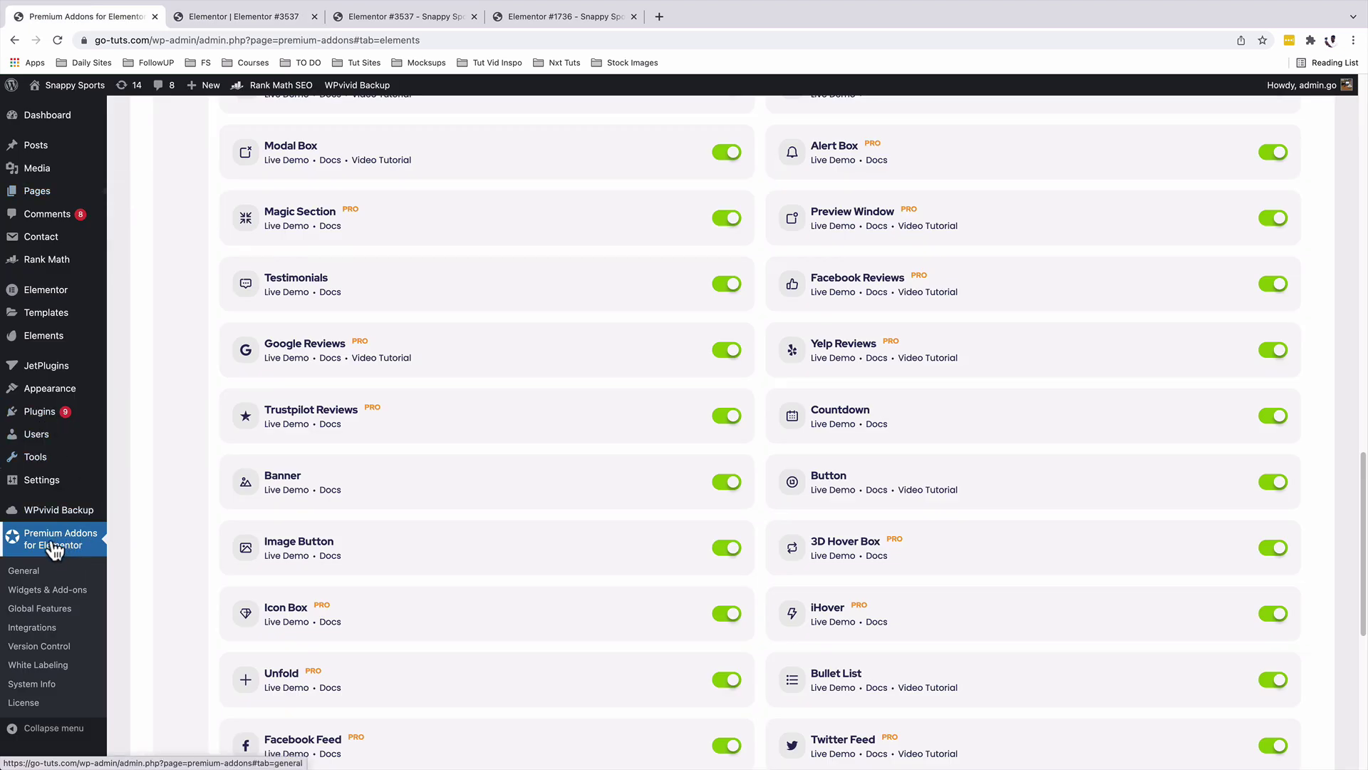
Step: Check the Premium Addons Global Features toggles, then return to the Elementor editor
{"action": "scroll", "coordinate": [426, 552], "scroll_direction": "up", "scroll_amount": 20}
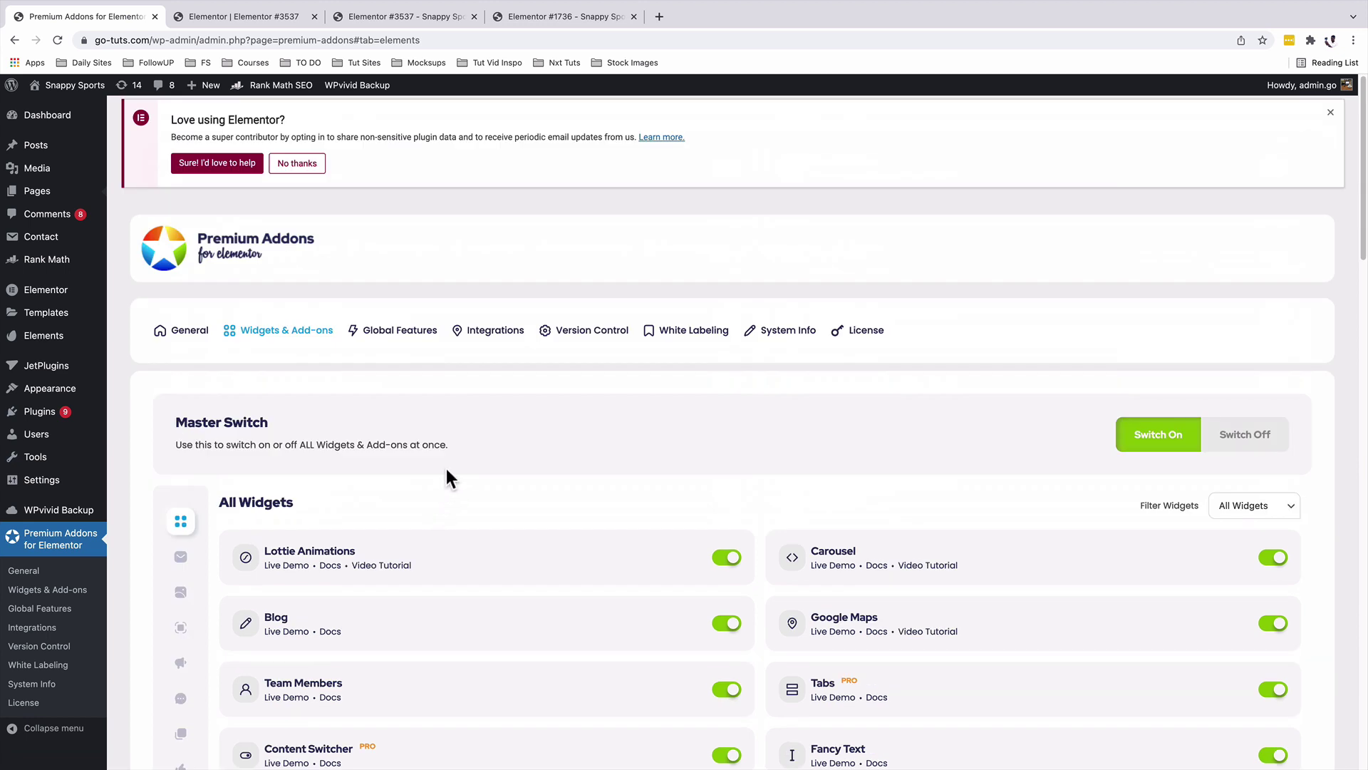
{"action": "left_click", "coordinate": [388, 335]}
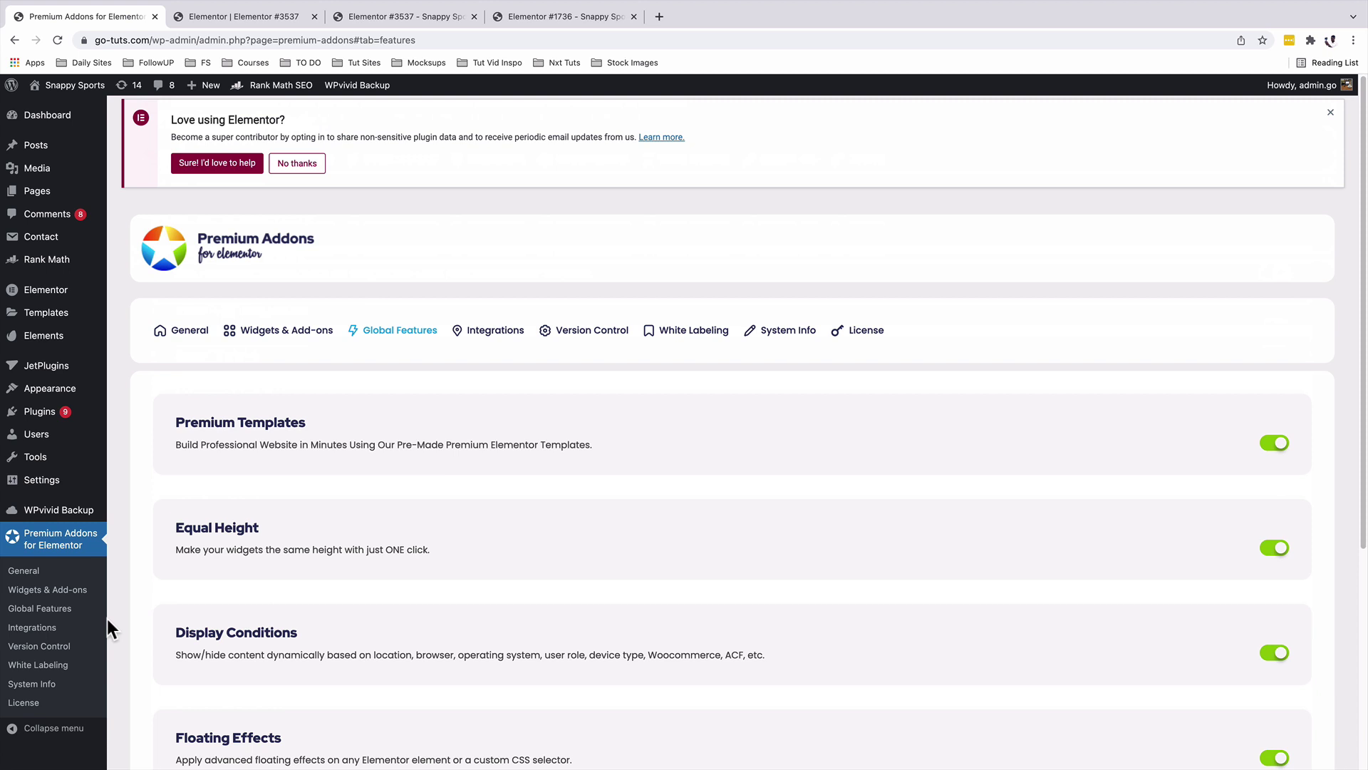
{"action": "left_click", "coordinate": [242, 20]}
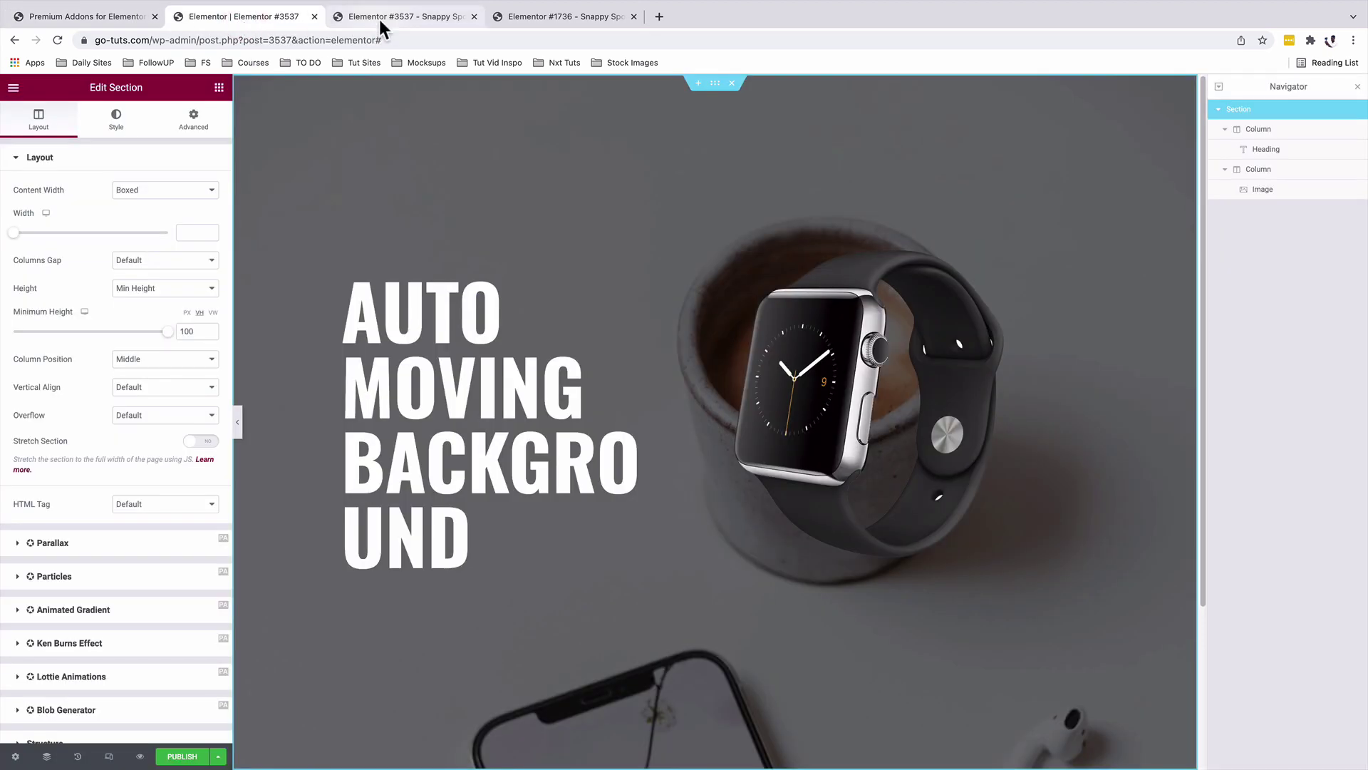
Step: Enable section Parallax of type Auto Moving Background with Bottom to Top direction
{"action": "left_click", "coordinate": [69, 545]}
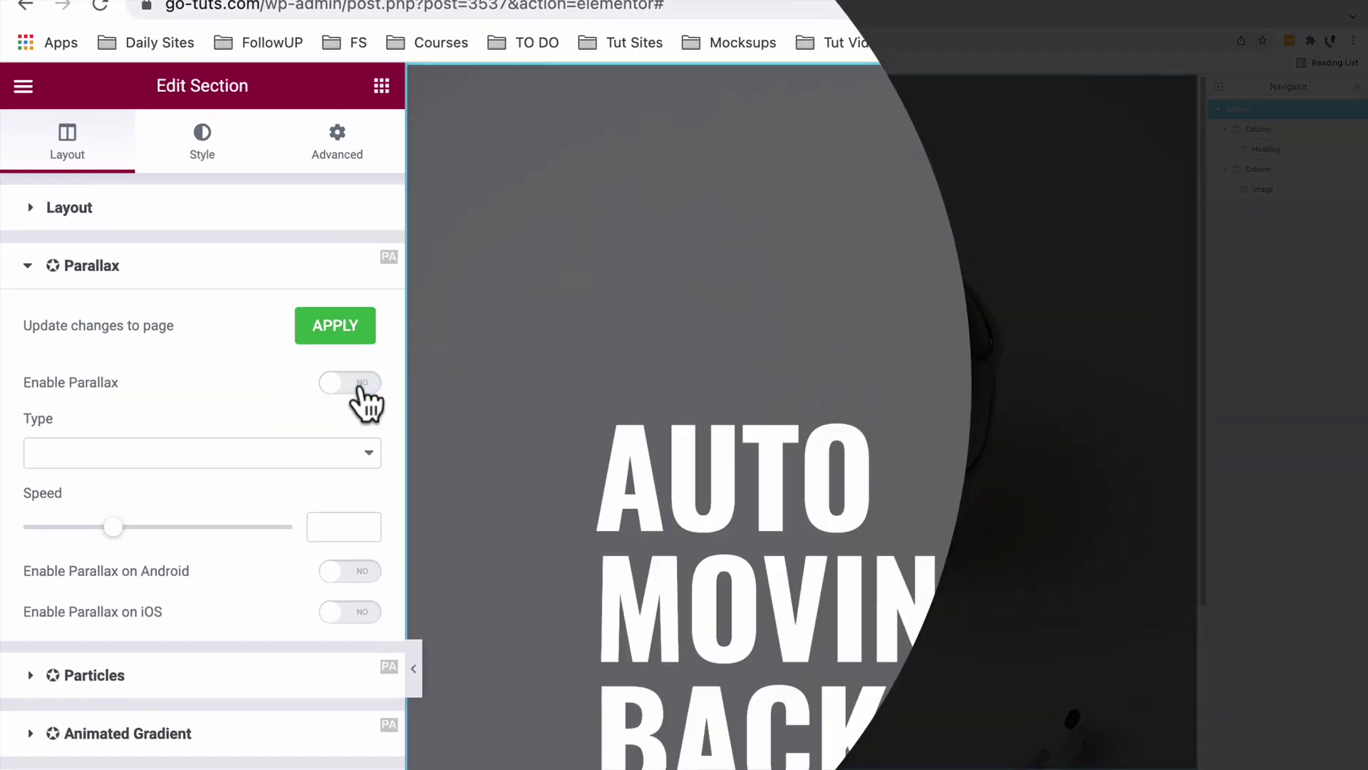
{"action": "left_click", "coordinate": [360, 385]}
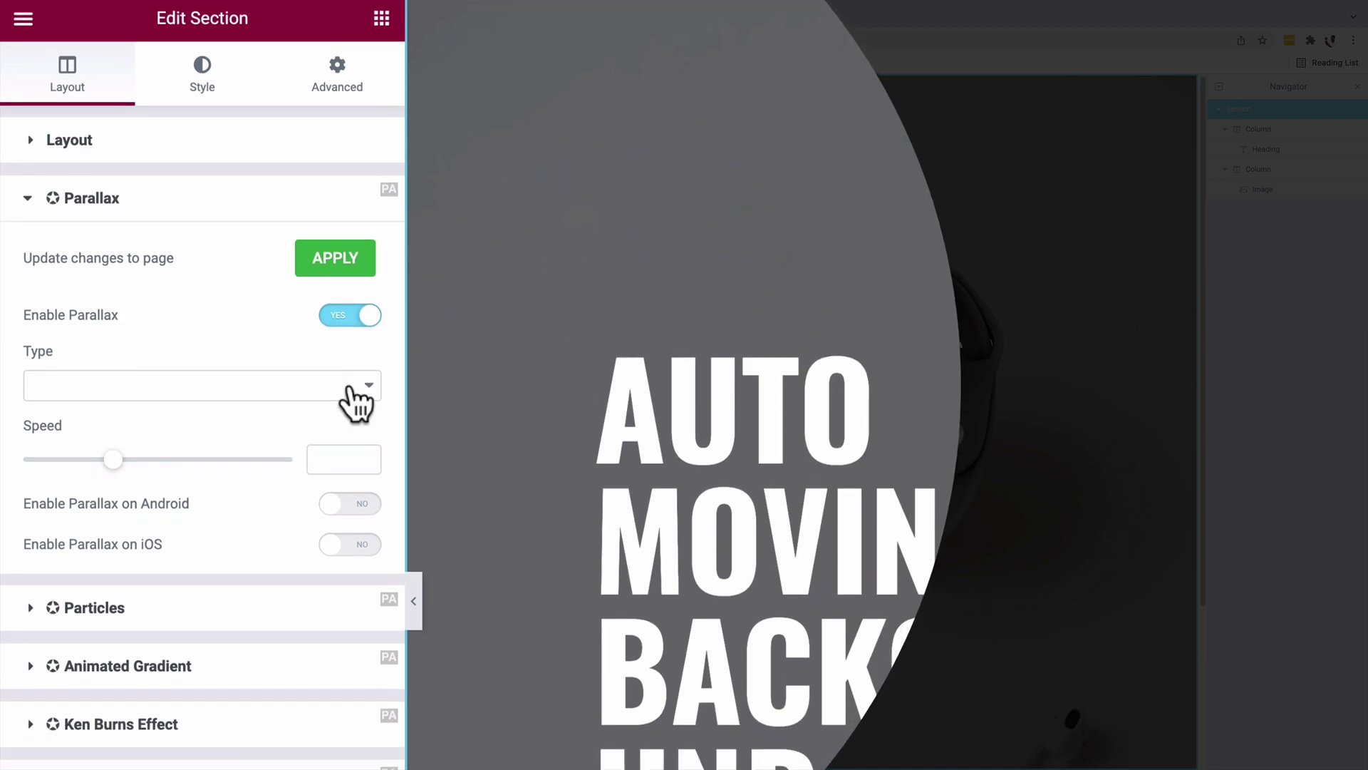
{"action": "left_click", "coordinate": [357, 399]}
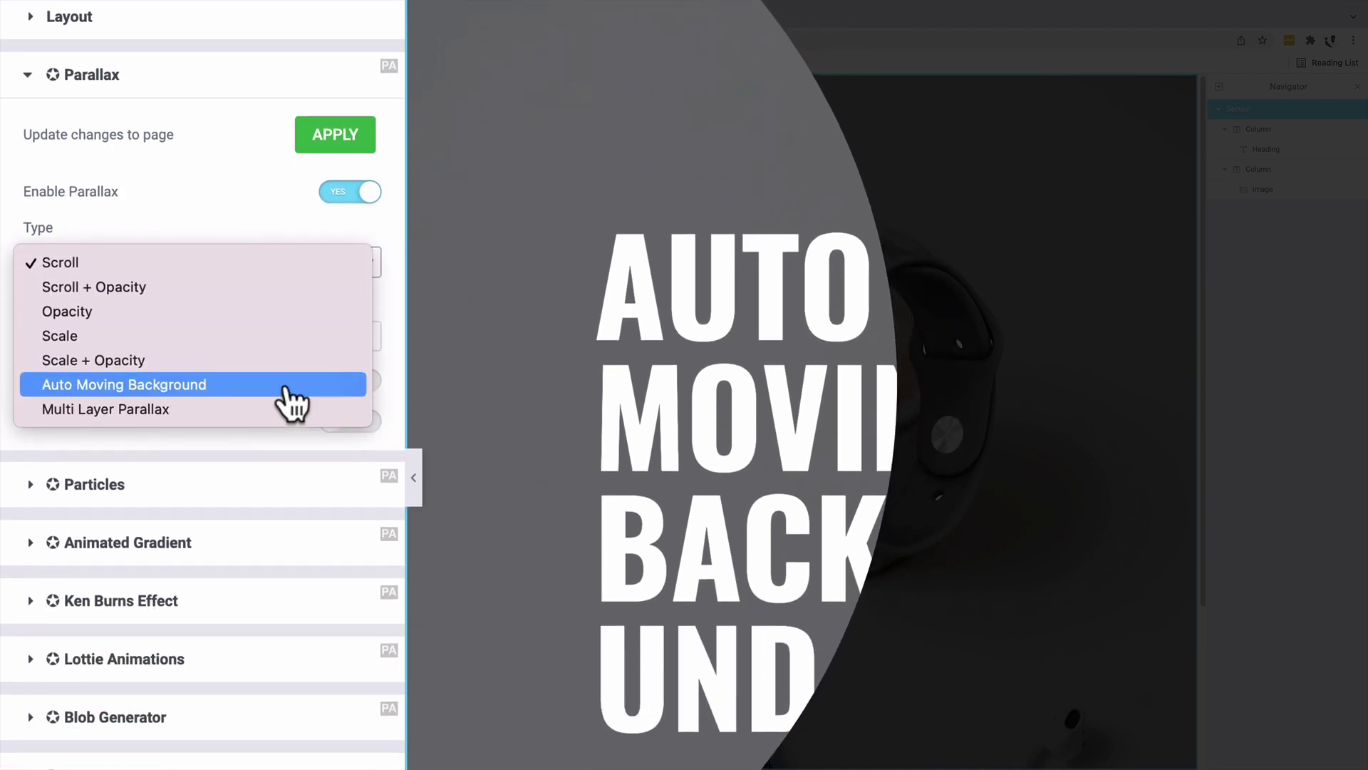
{"action": "left_click", "coordinate": [292, 395]}
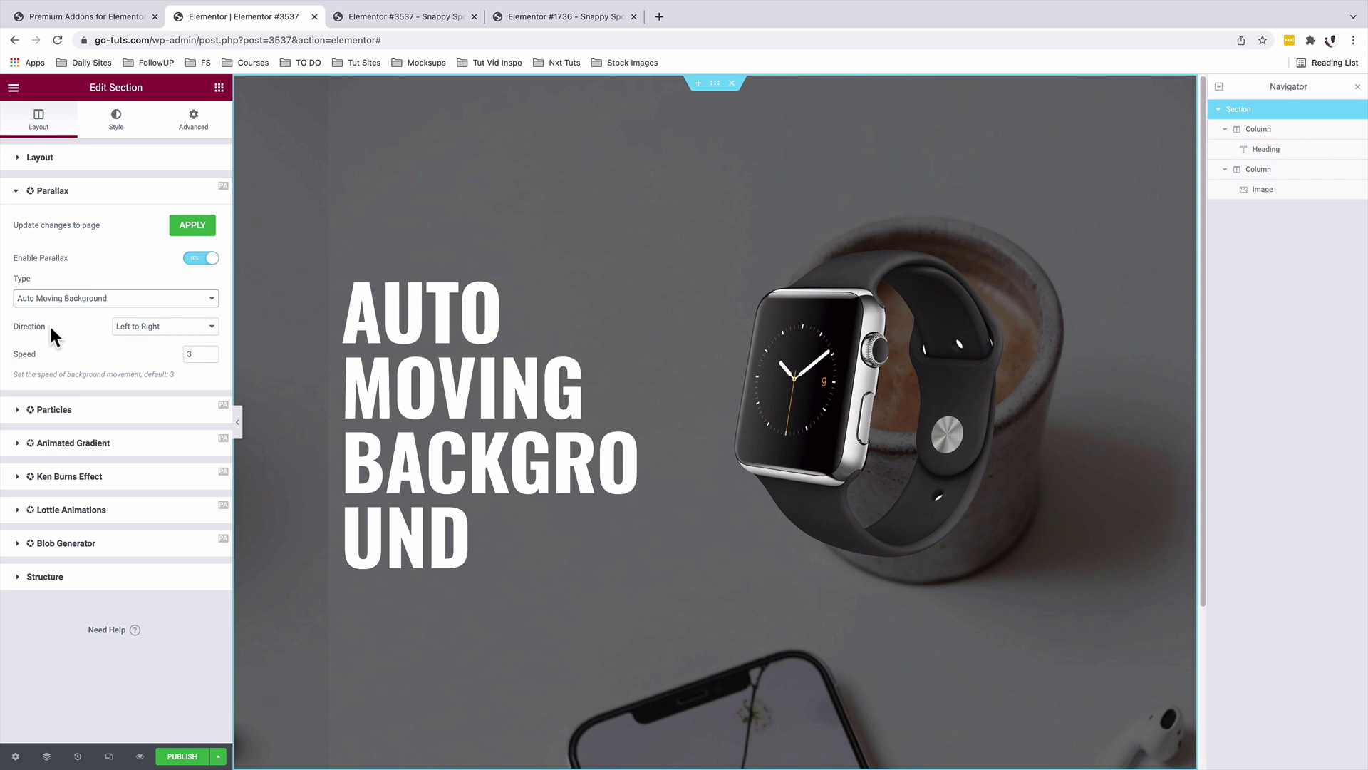
{"action": "left_click", "coordinate": [160, 328]}
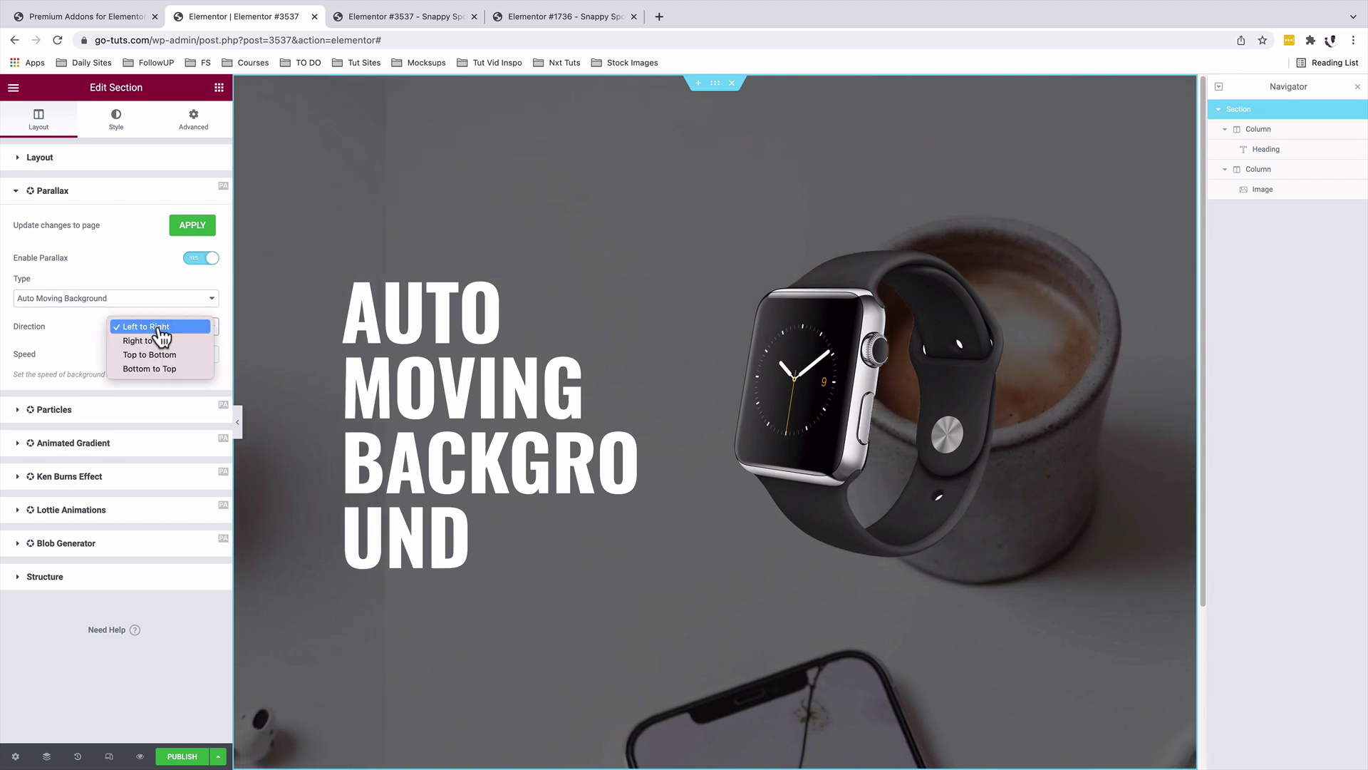
{"action": "left_click", "coordinate": [153, 372]}
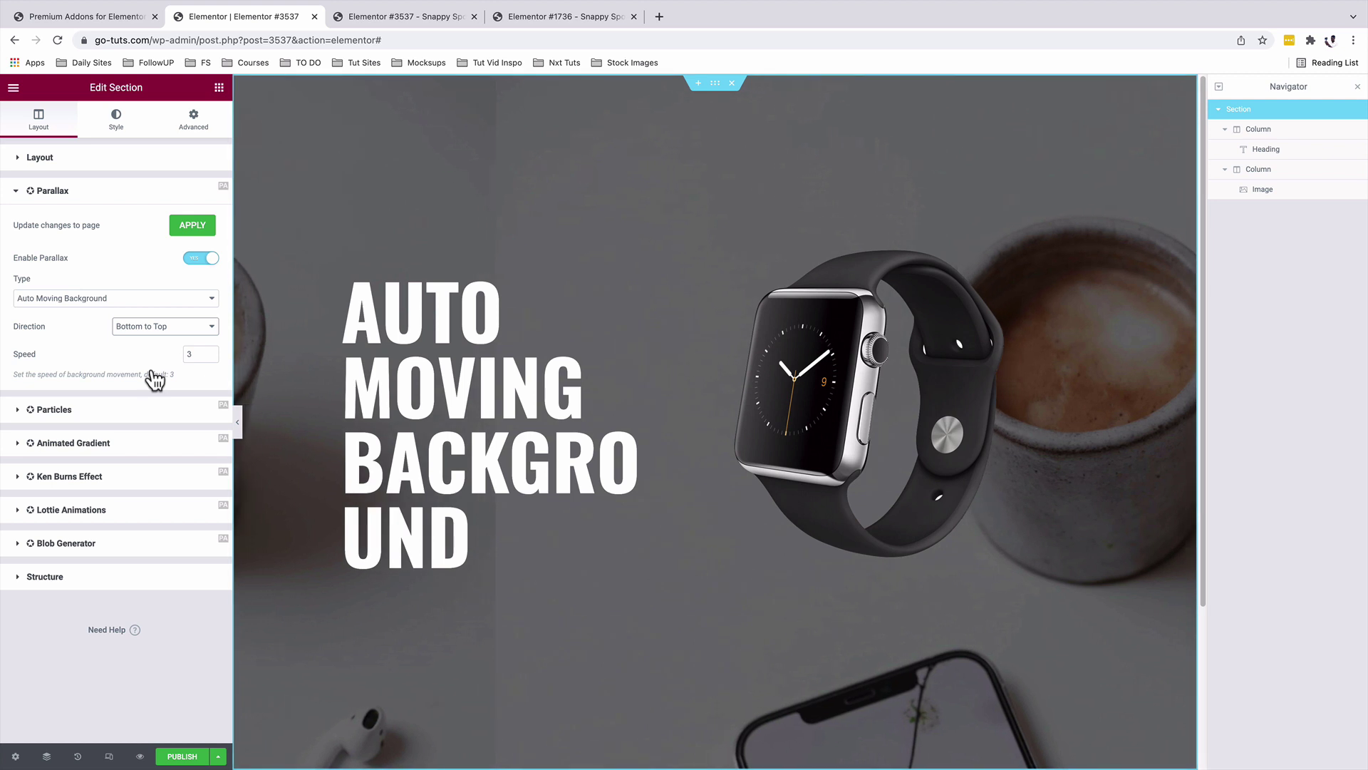
{"action": "double_click", "coordinate": [186, 354]}
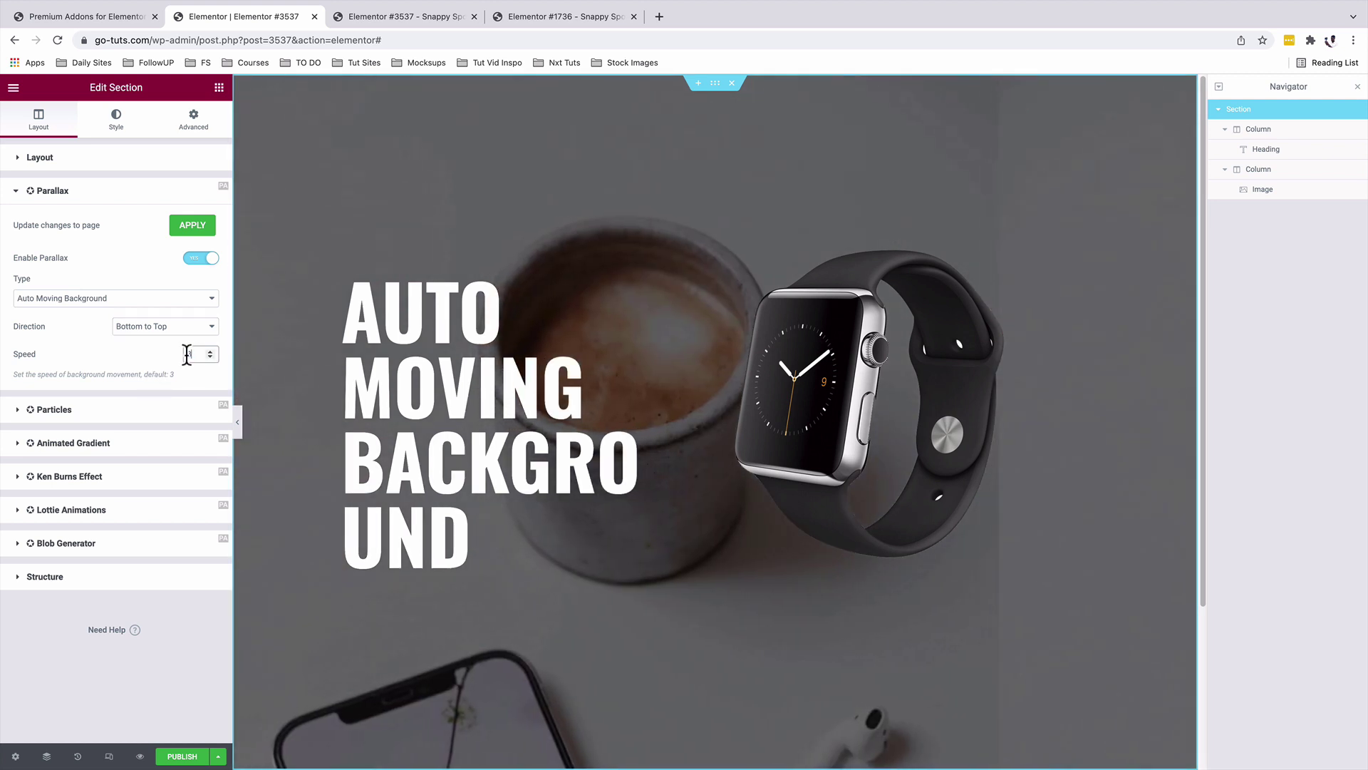
{"action": "left_click", "coordinate": [140, 757]}
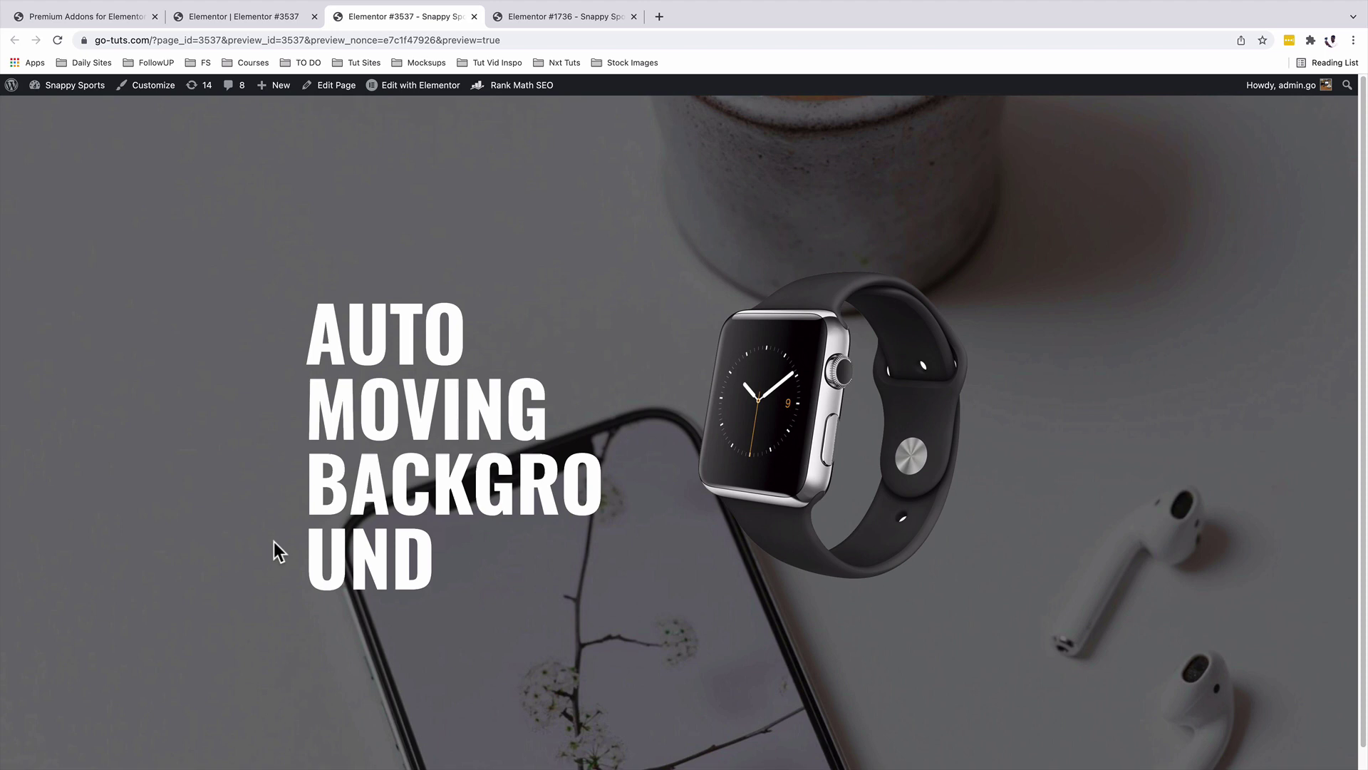
{"action": "left_click", "coordinate": [215, 17]}
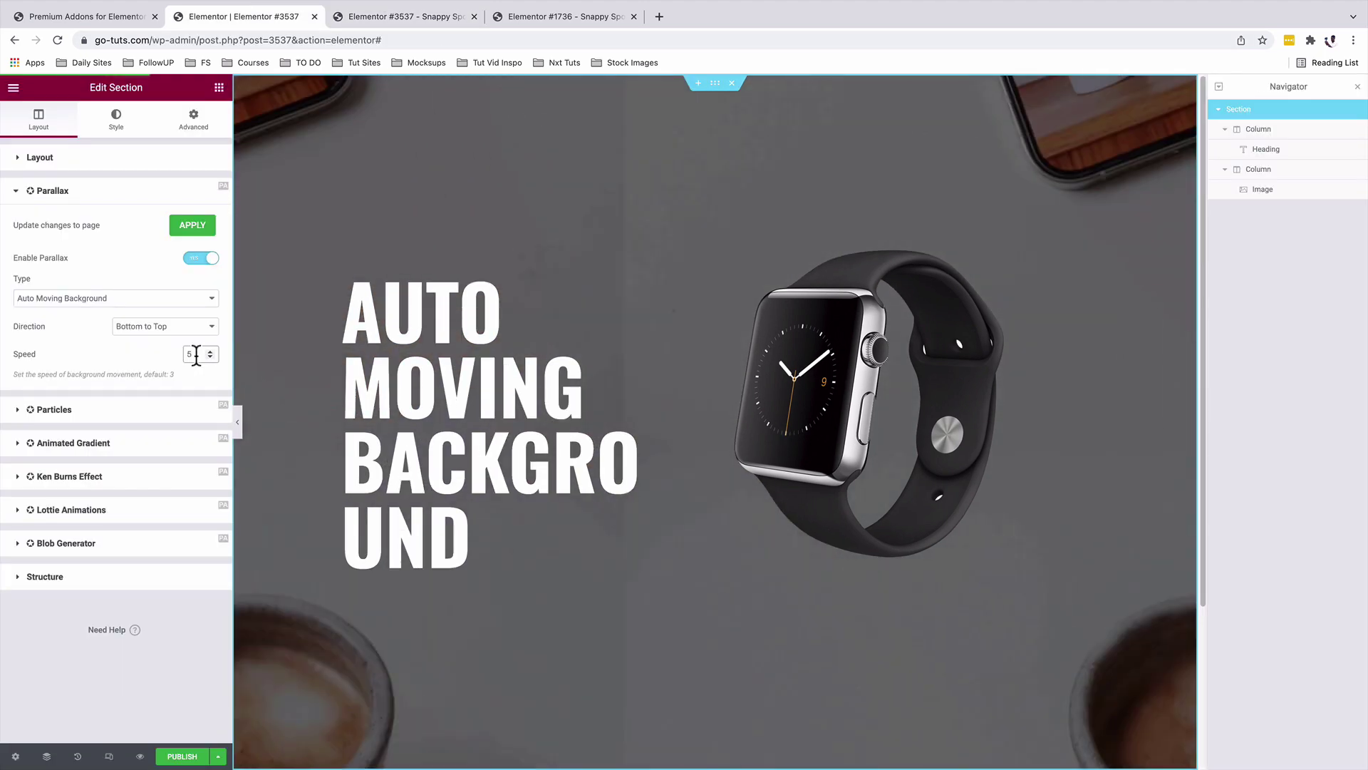
{"action": "left_click", "coordinate": [140, 757]}
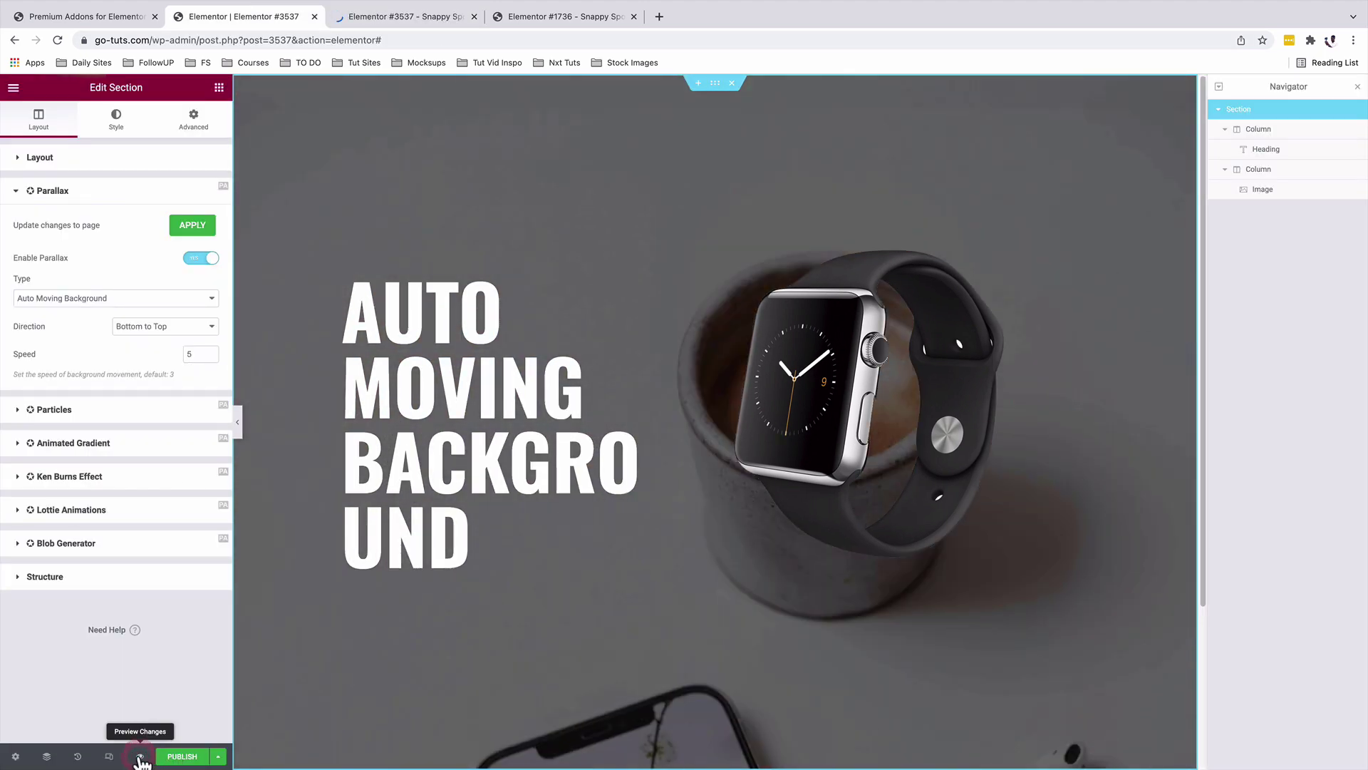
{"action": "left_click", "coordinate": [375, 22]}
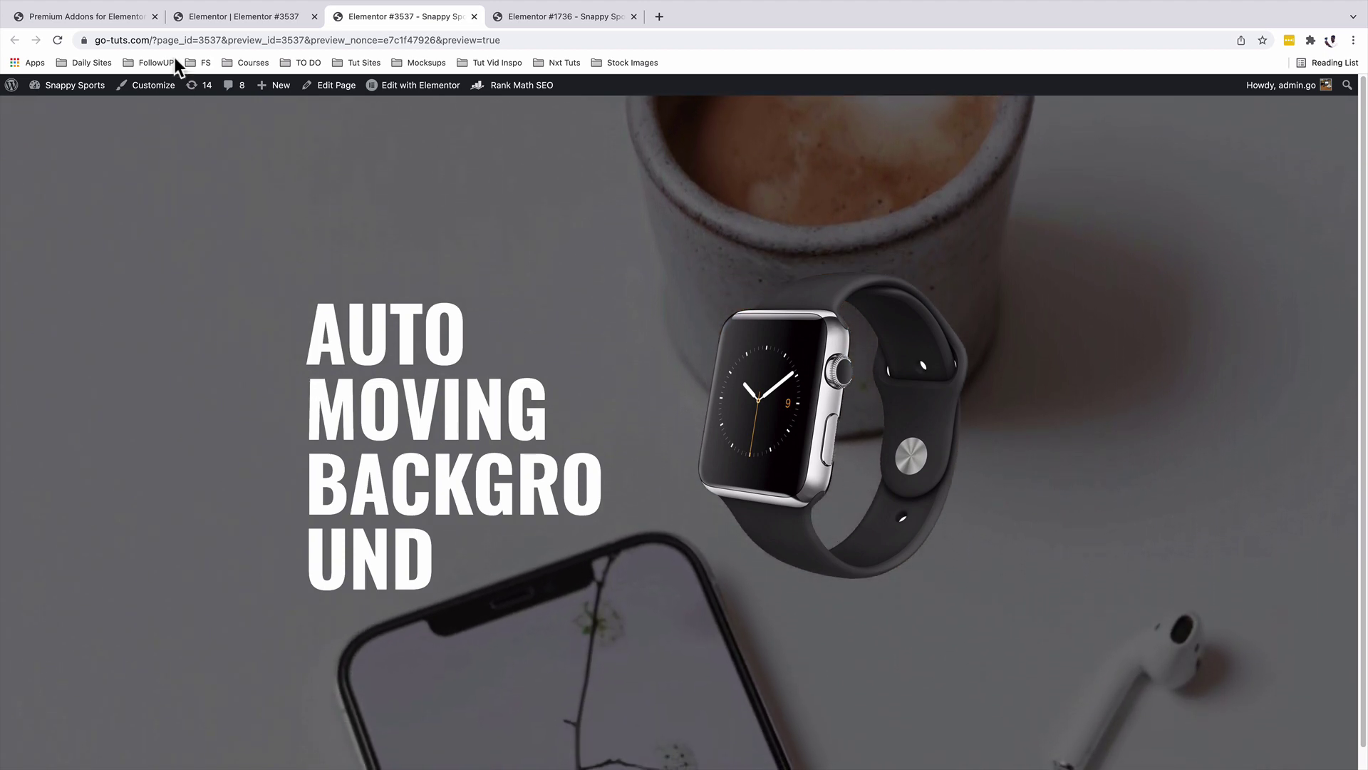
{"action": "left_click", "coordinate": [203, 18]}
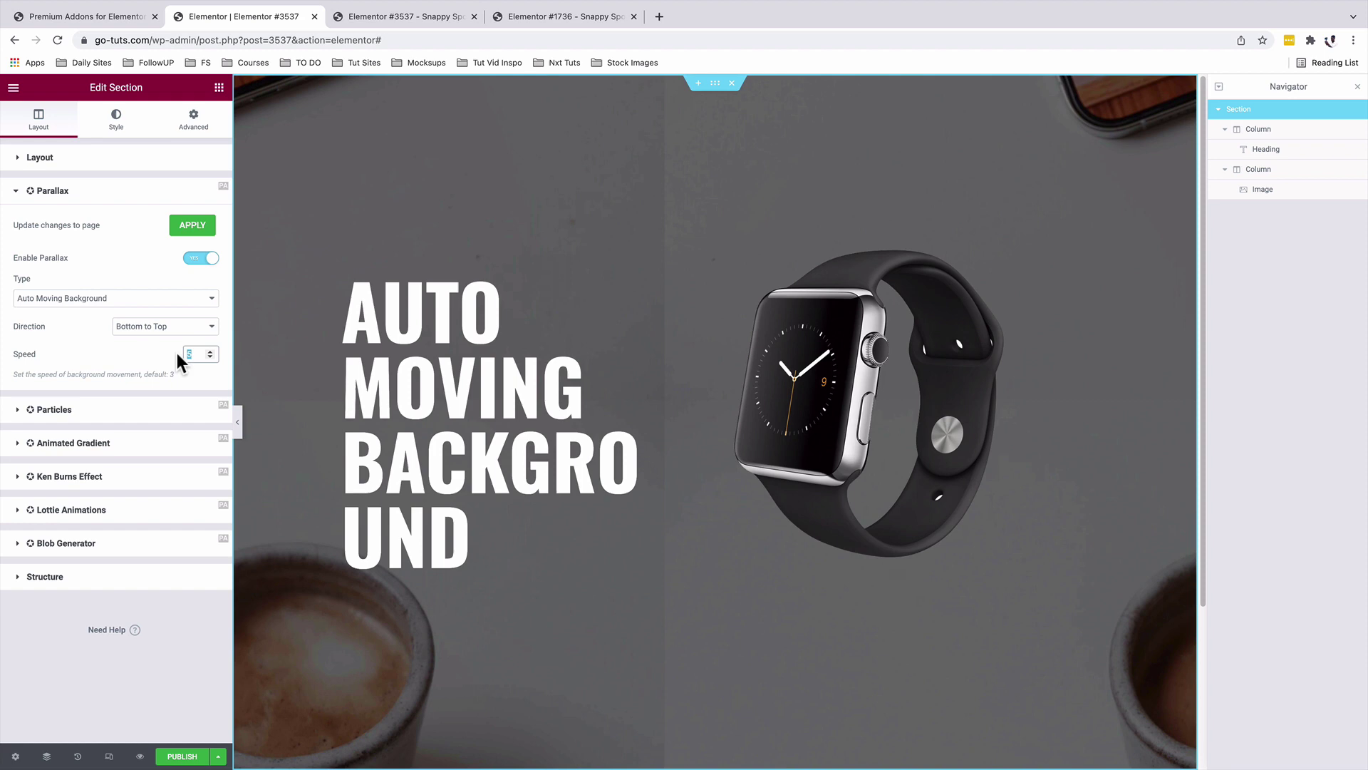
{"action": "left_click", "coordinate": [188, 354]}
{"action": "type", "text": "3"}
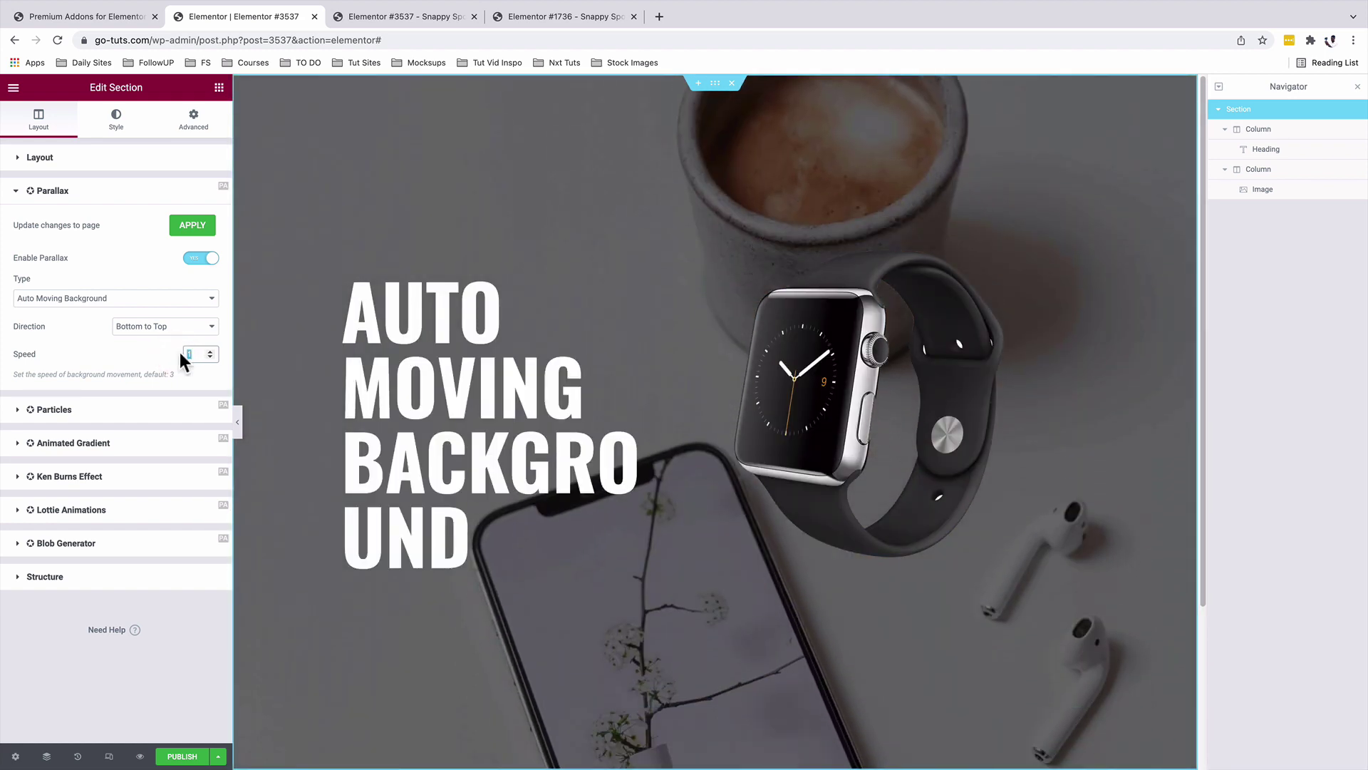
{"action": "left_click", "coordinate": [140, 758]}
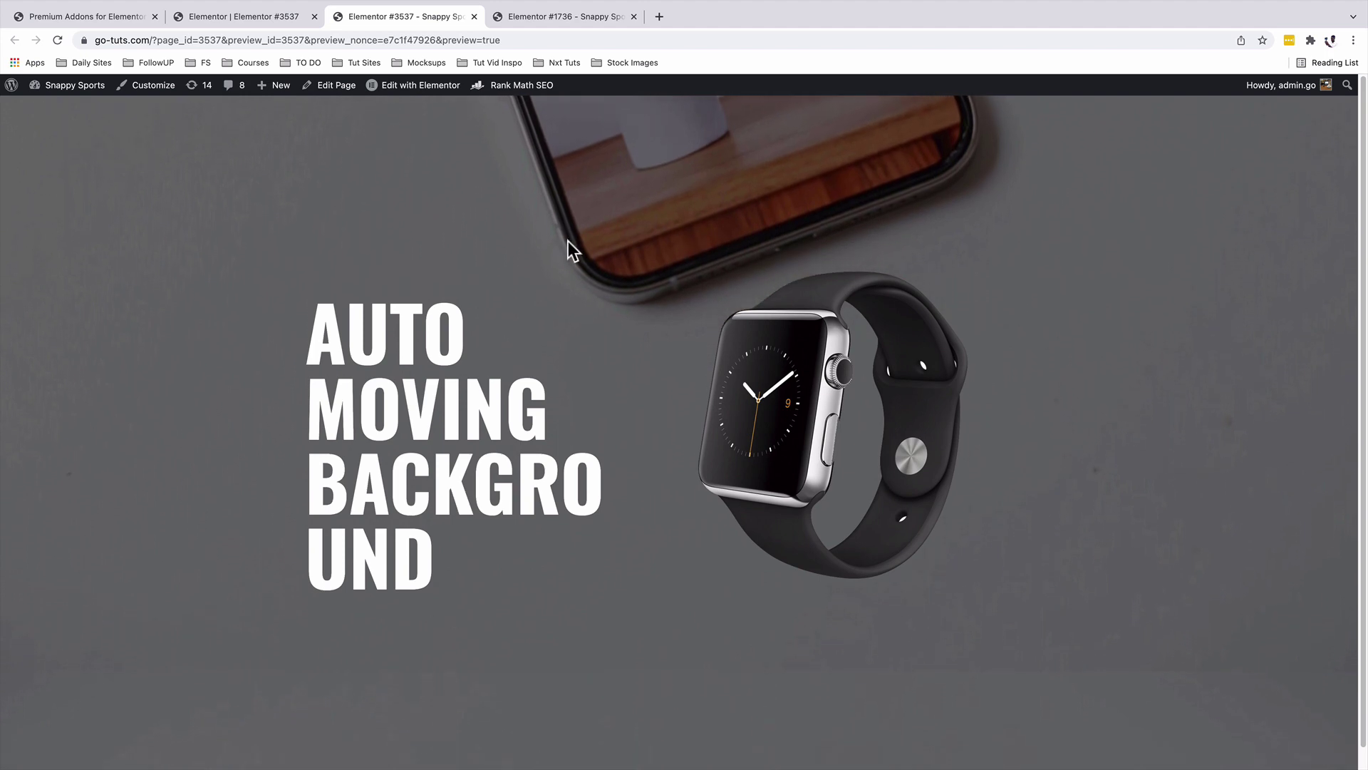
{"action": "left_click", "coordinate": [235, 16]}
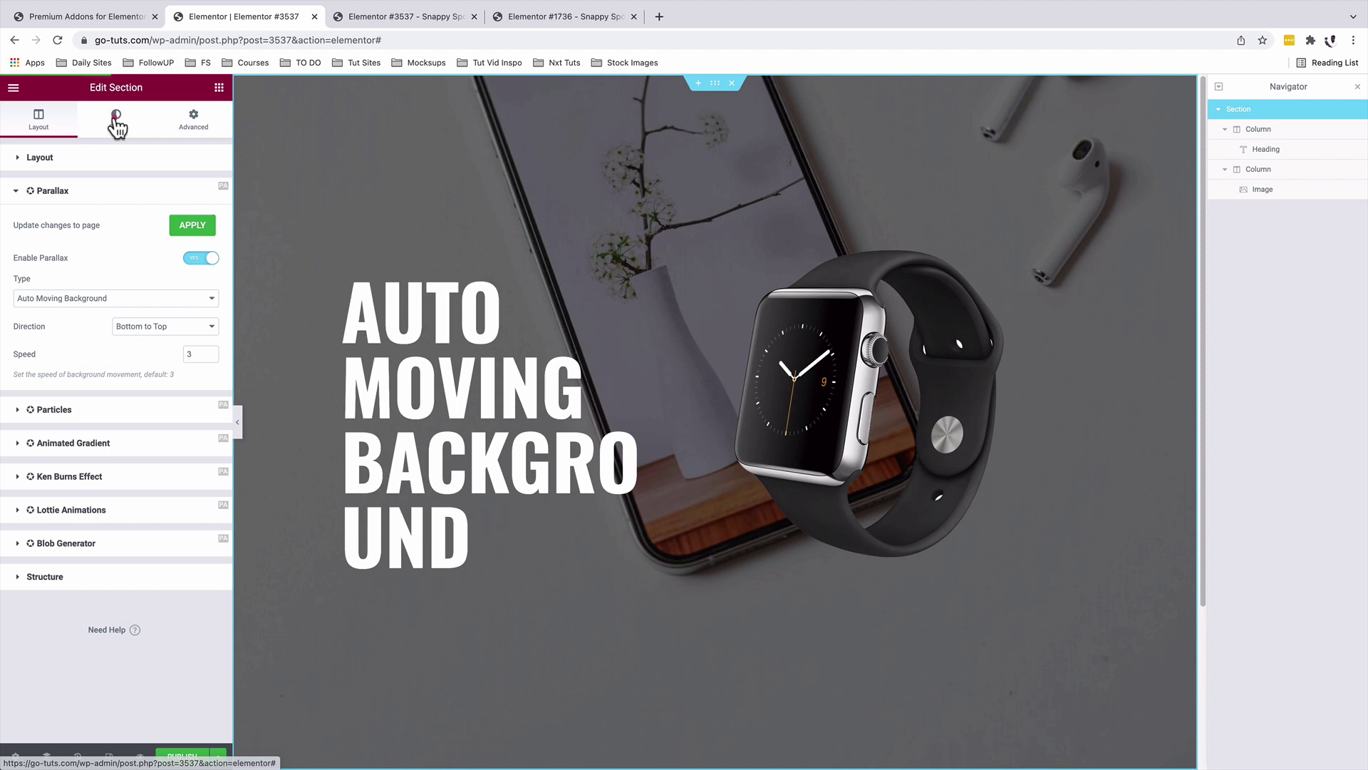
Step: Give the section's background a black overlay at 0.76 opacity to darken the moving photo
{"action": "left_click", "coordinate": [116, 122]}
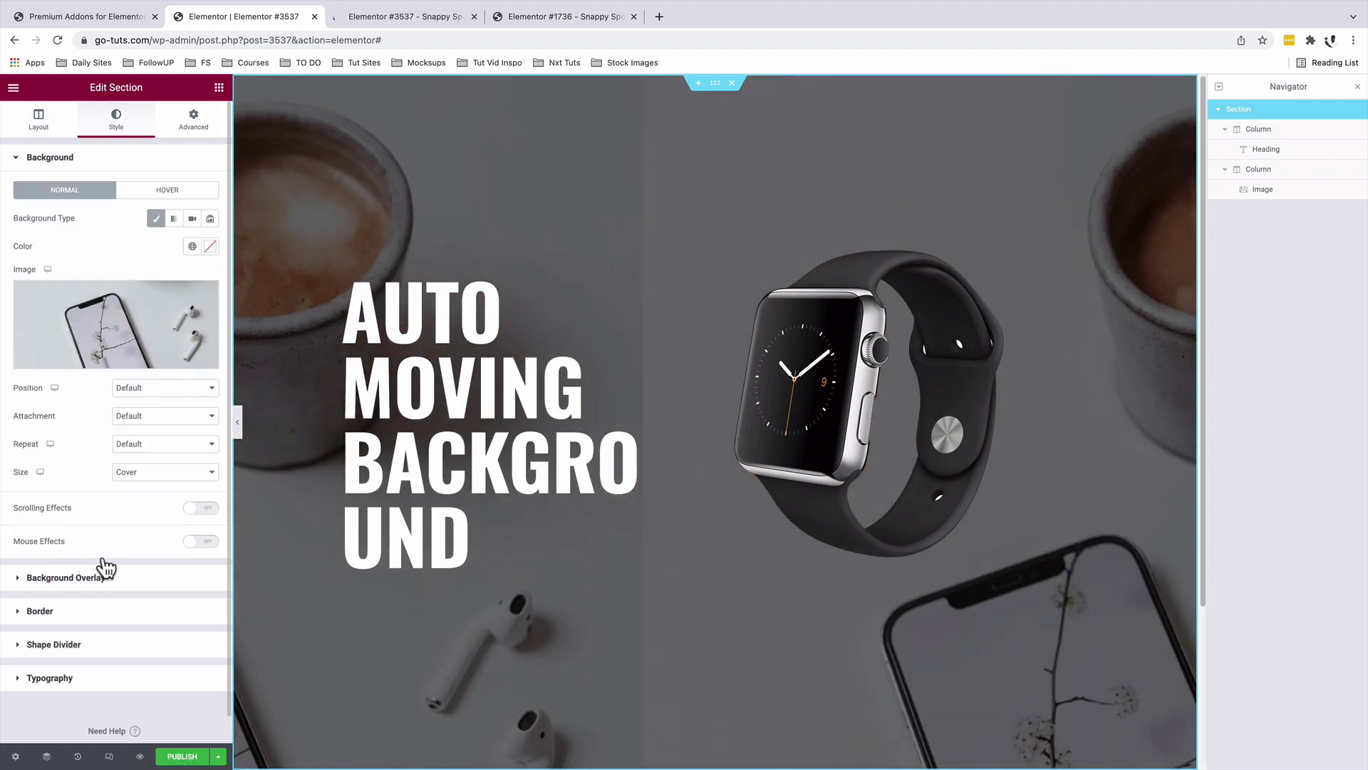
{"action": "left_click", "coordinate": [105, 574]}
{"action": "left_click_drag", "start_coordinate": [91, 443], "coordinate": [131, 445]}
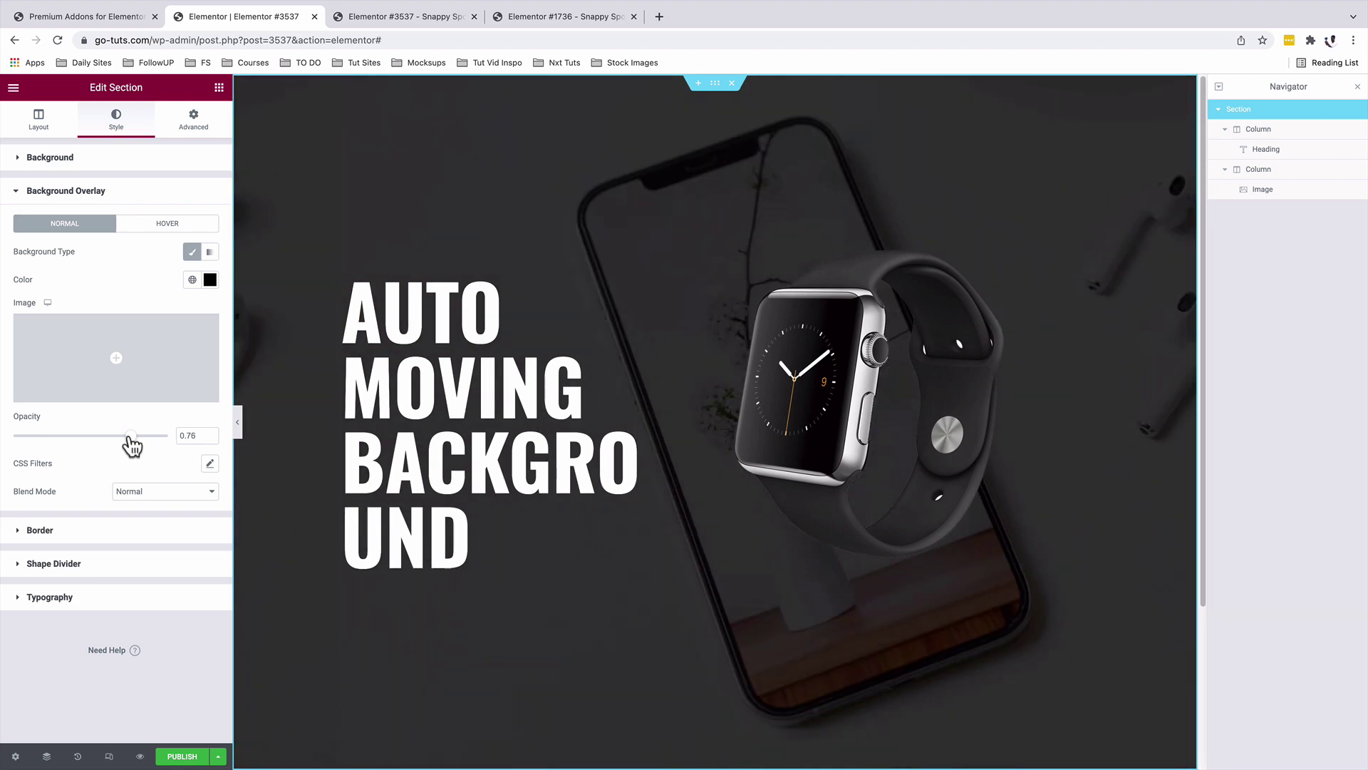
Step: Preview the changes to see the darkened coffee-cup background moving upward behind the heading and watch
{"action": "left_click", "coordinate": [140, 758]}
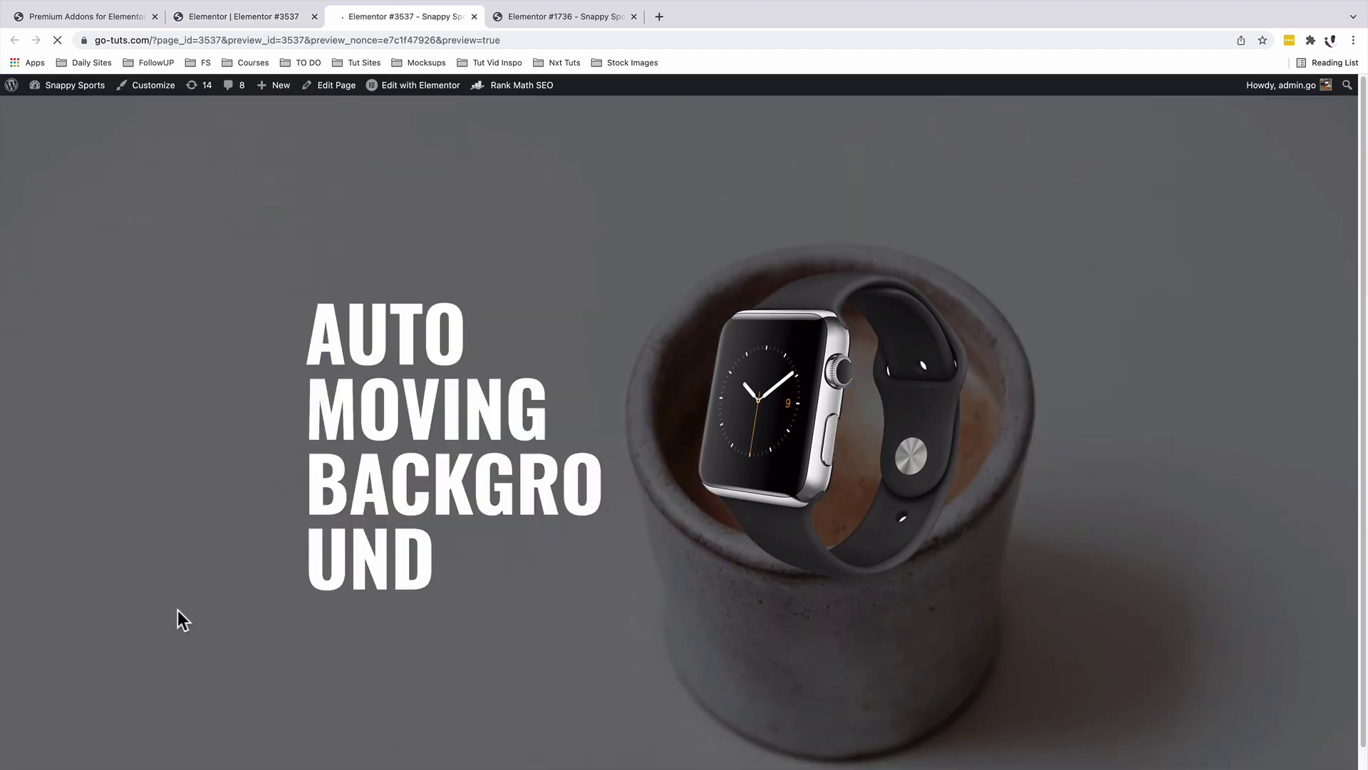